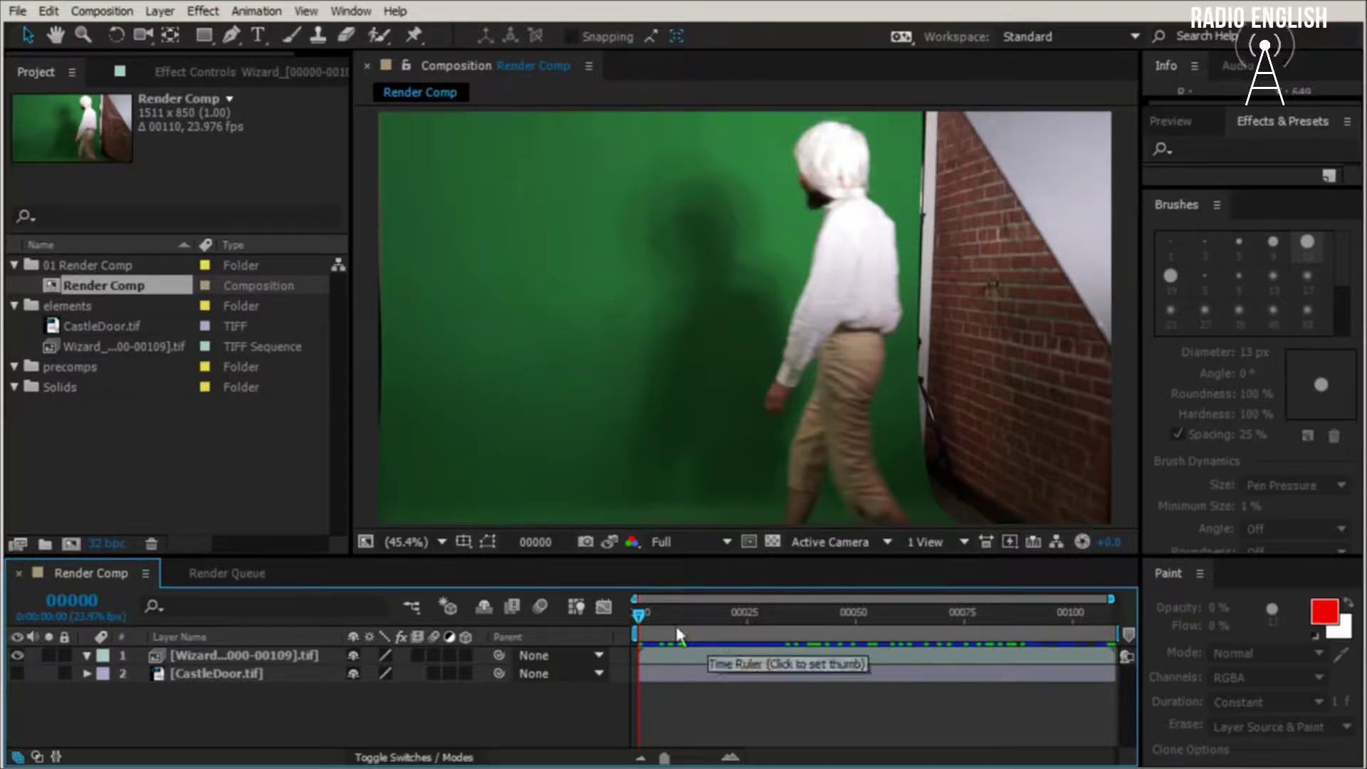
Apply Keylight (1.2) to the Wizard footage layer and sample the green backdrop beside the actor as its Screen Colour
left_click(184, 654)
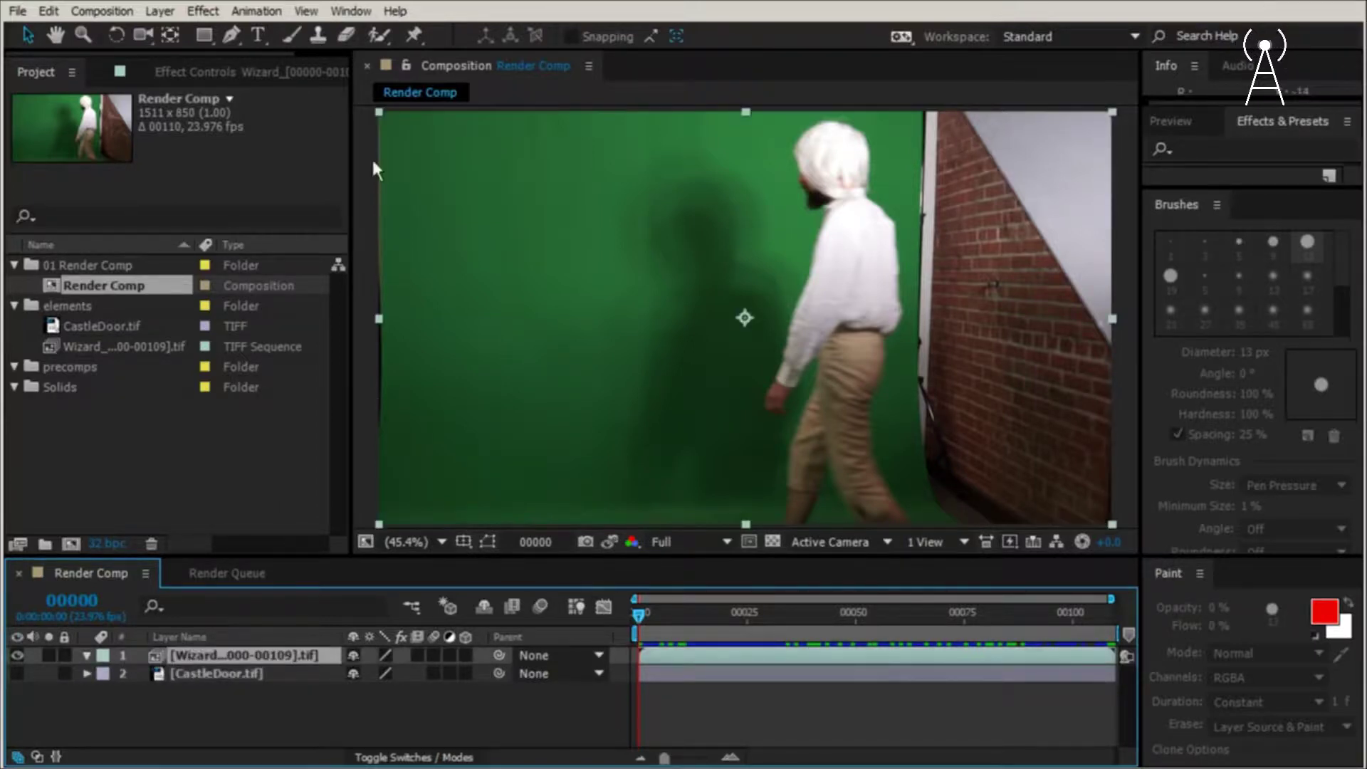
left_click(204, 11)
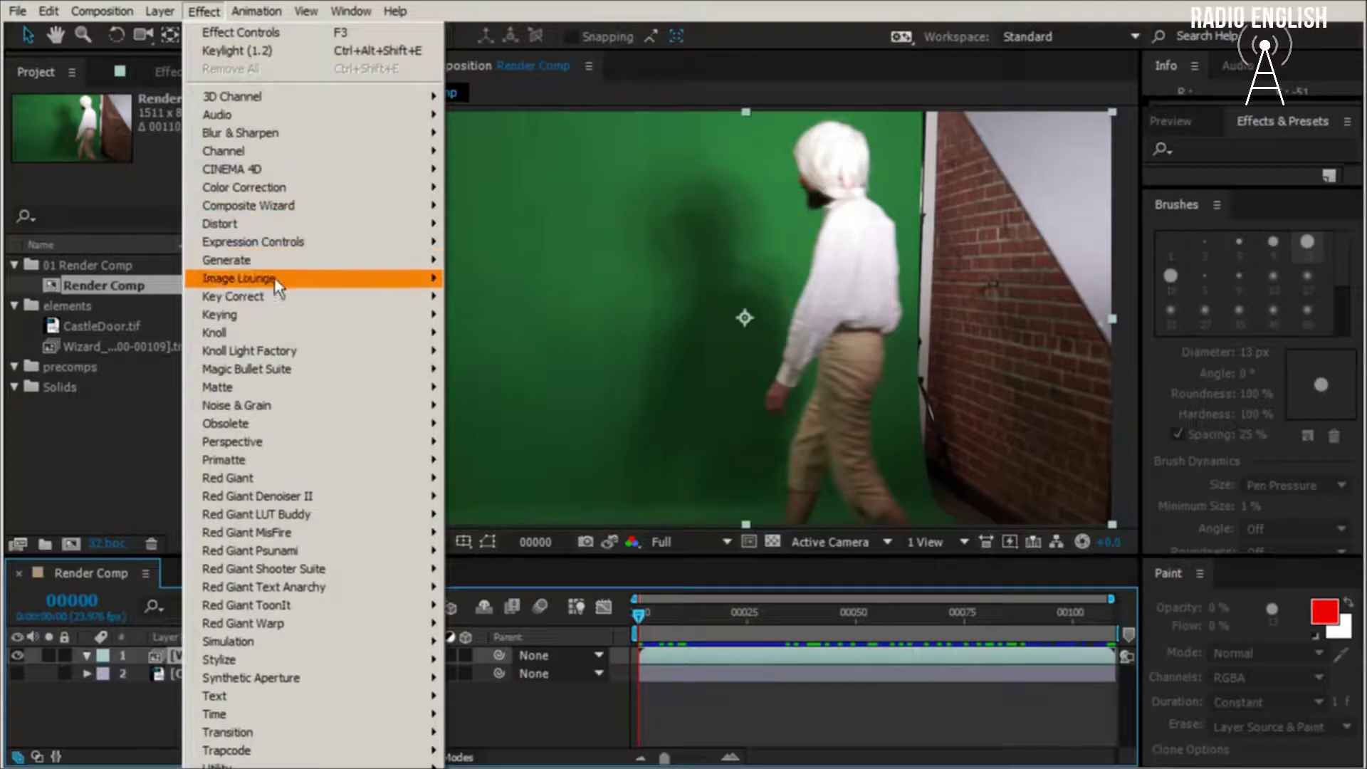
mouse_move(275, 313)
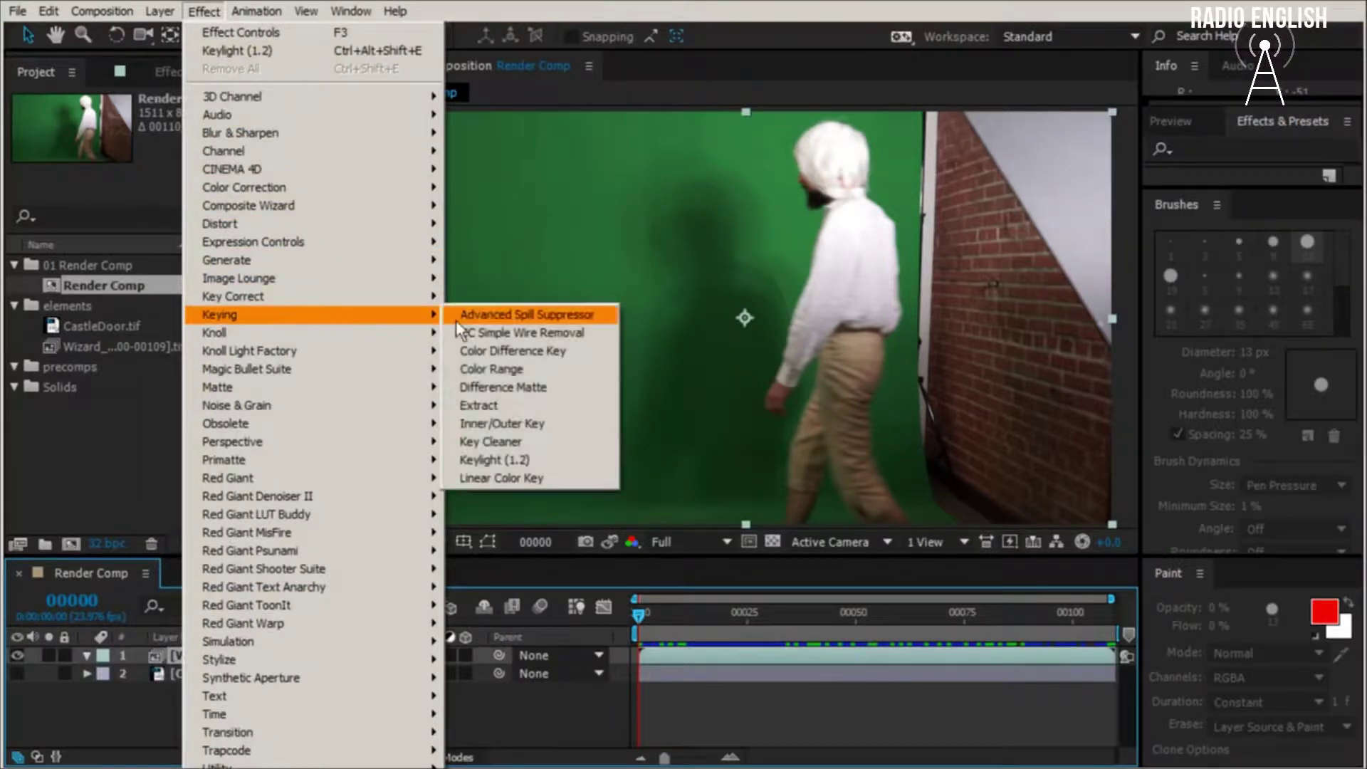
left_click(528, 464)
left_click(234, 250)
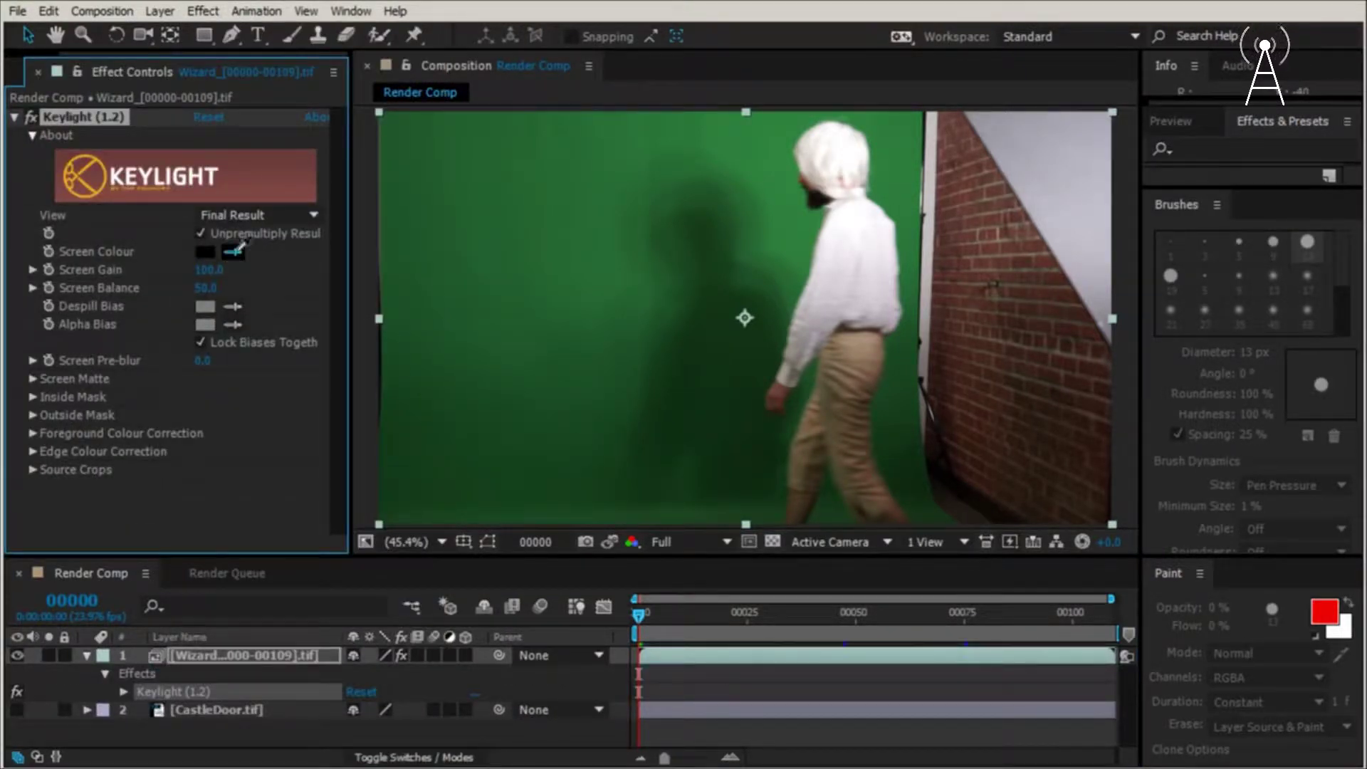
left_click(902, 169)
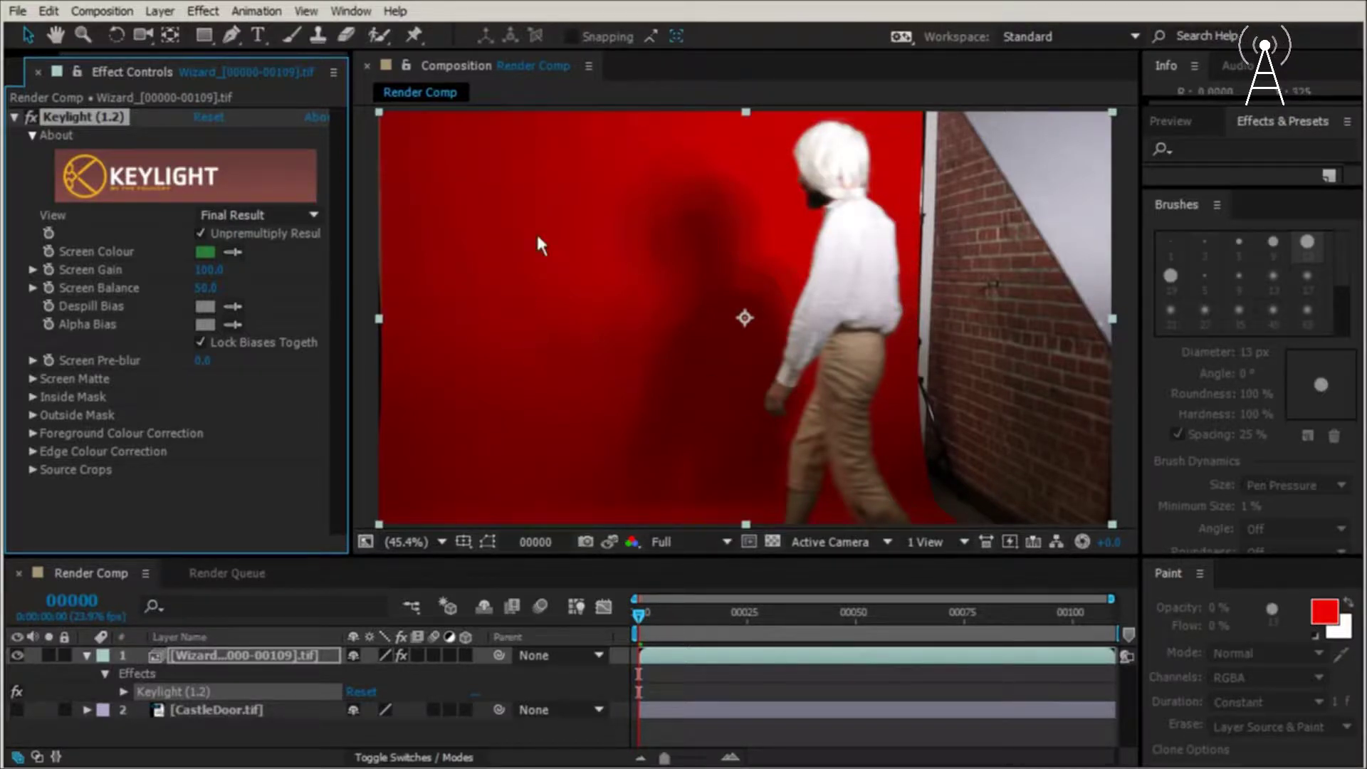
In Keylight's Screen Matte settings, set Clip Black to 62 and Screen Shrink/Grow to 11.2
left_click(31, 379)
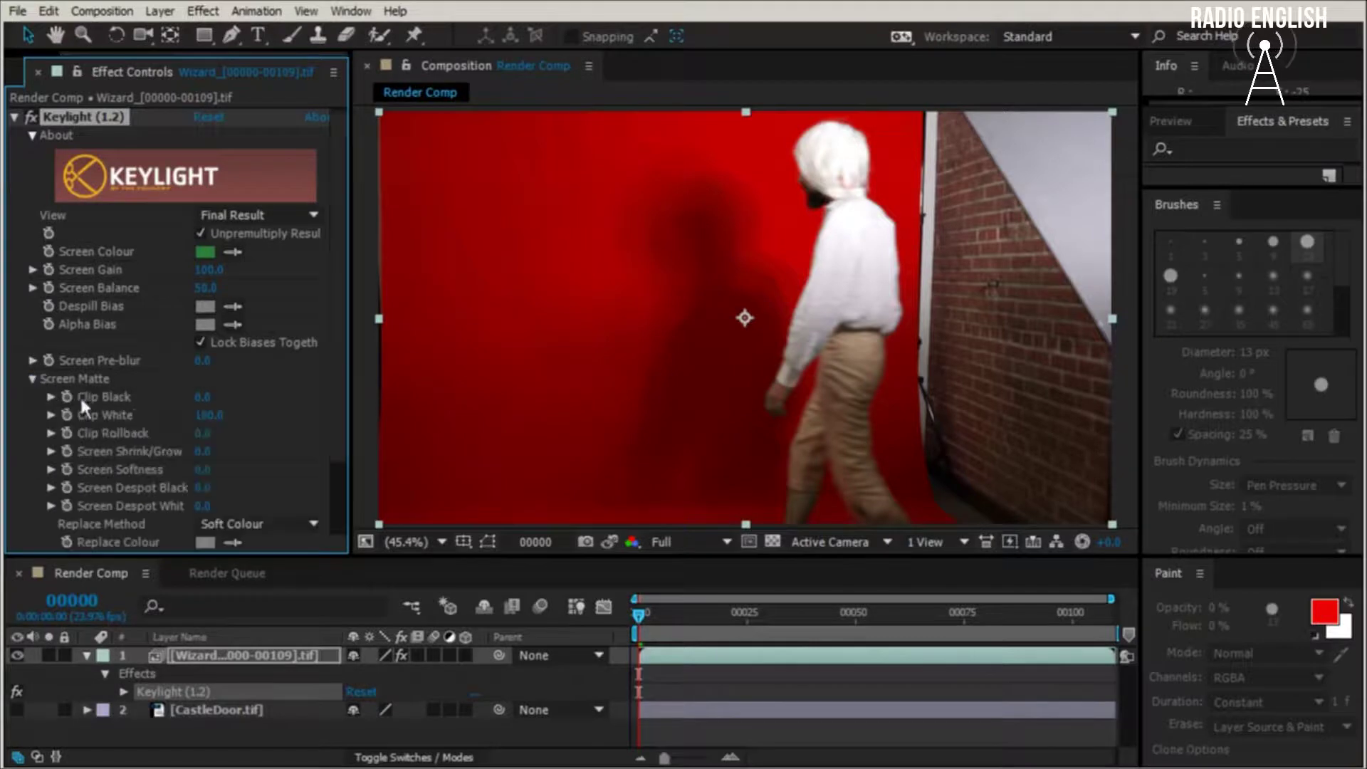
left_click_drag(203, 396, 274, 401)
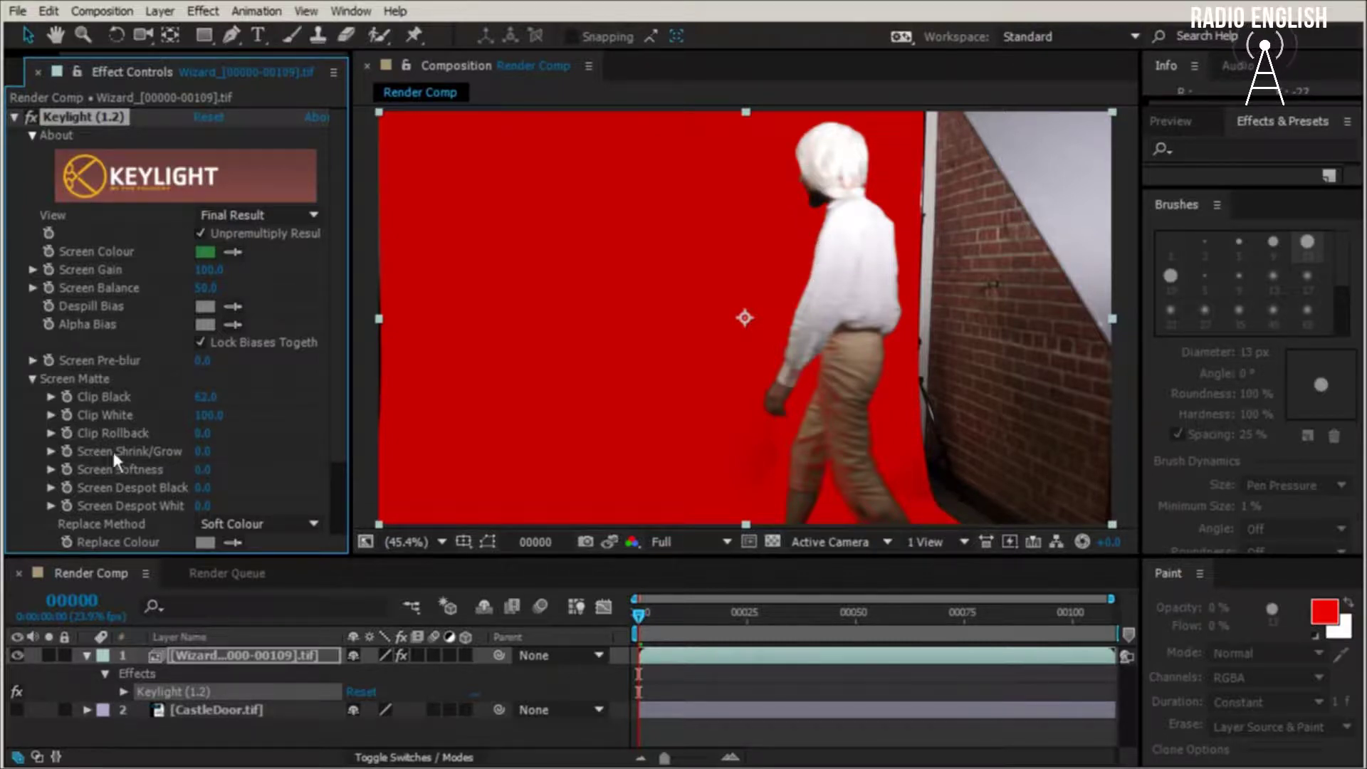
left_click_drag(201, 455, 330, 458)
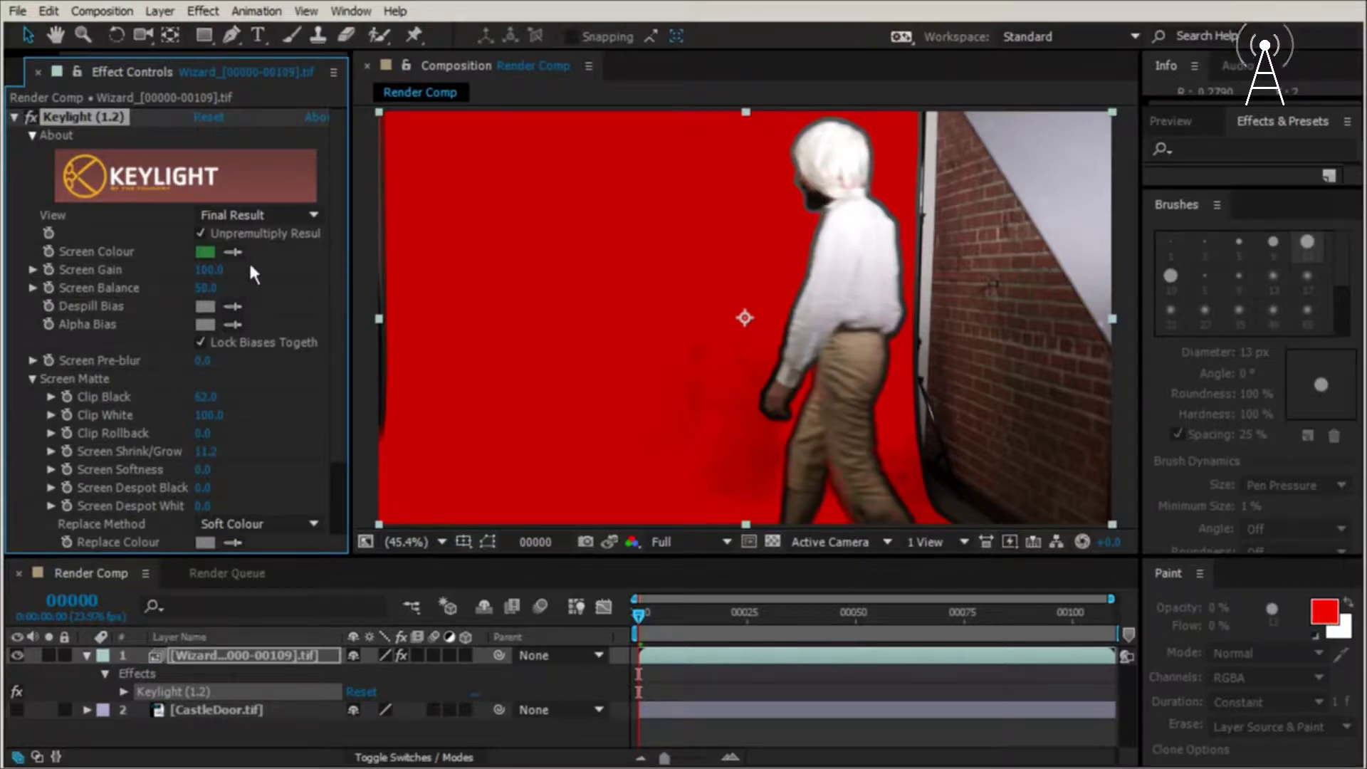
Switch Keylight's view to Intermediate Result and play back the keyed footage
left_click(253, 217)
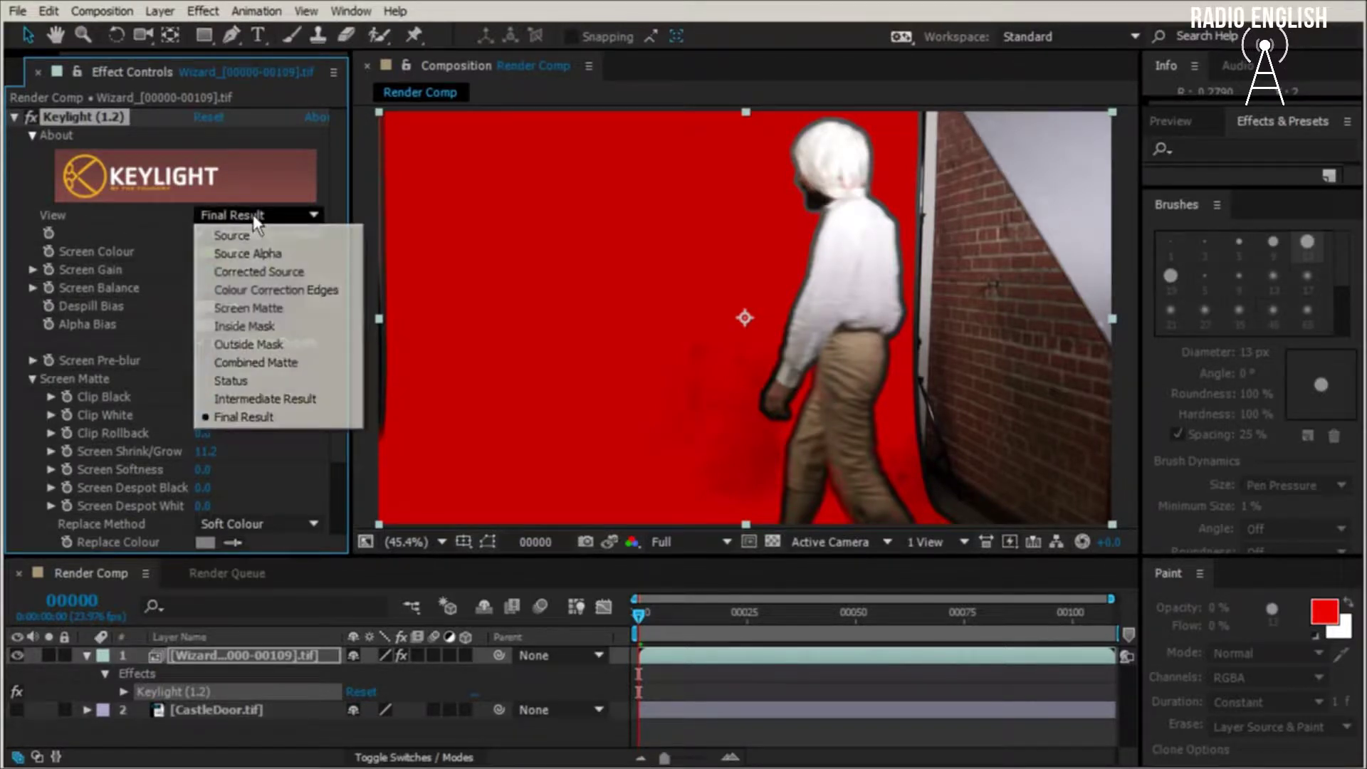
left_click(320, 397)
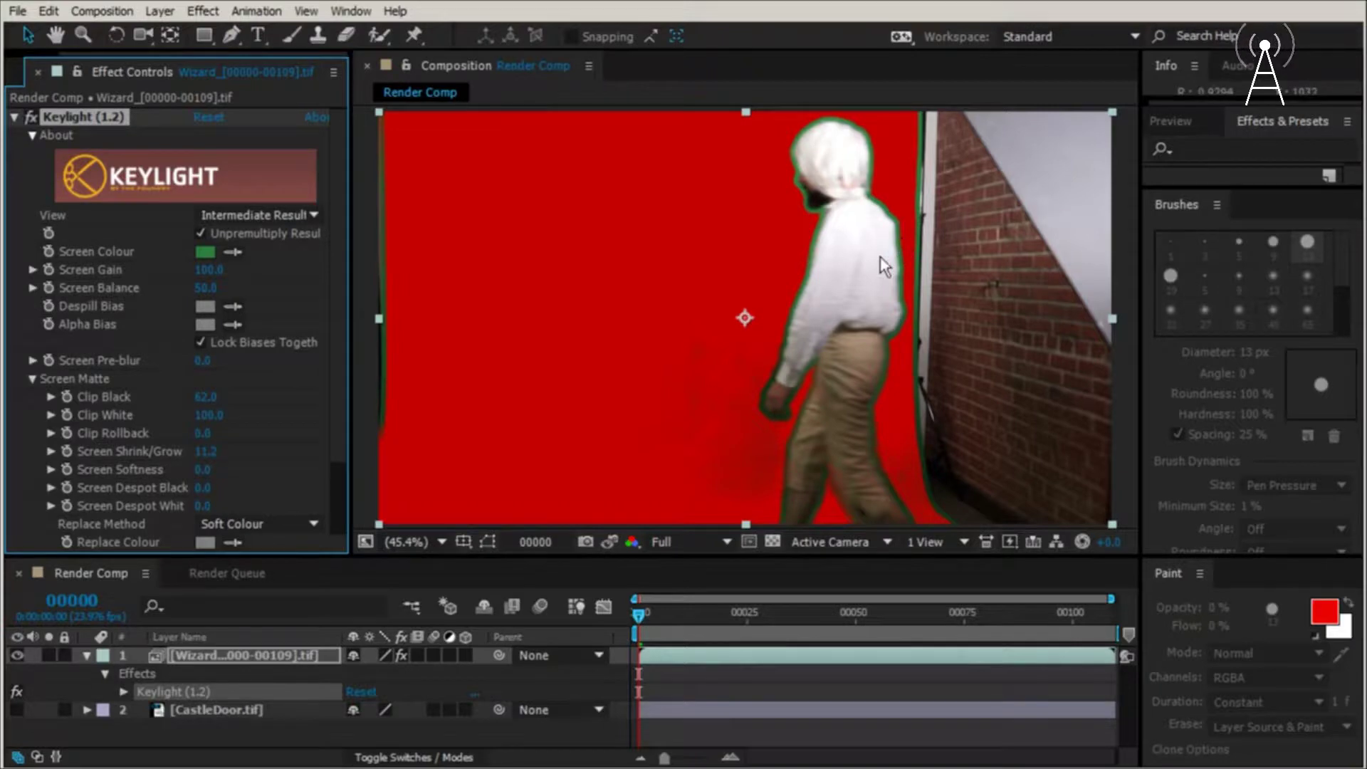
key("space")
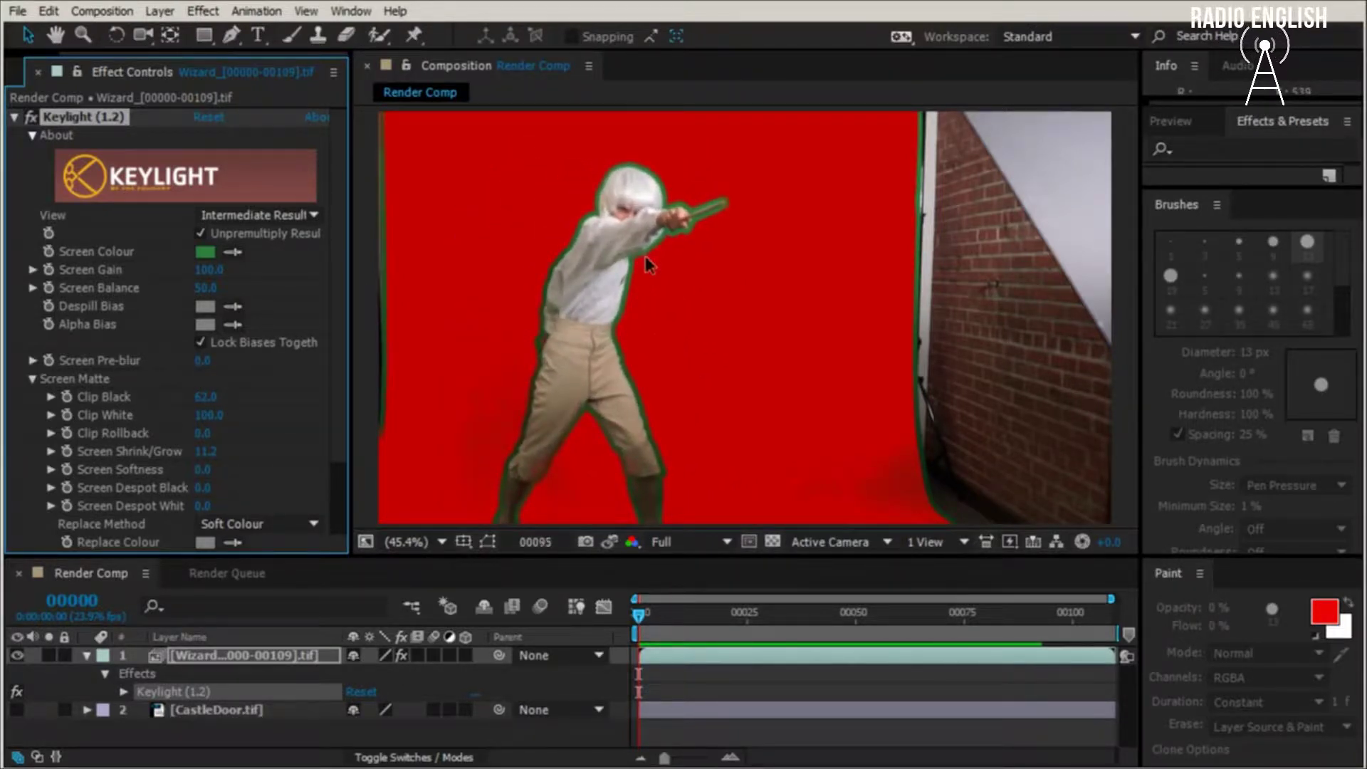
key("space")
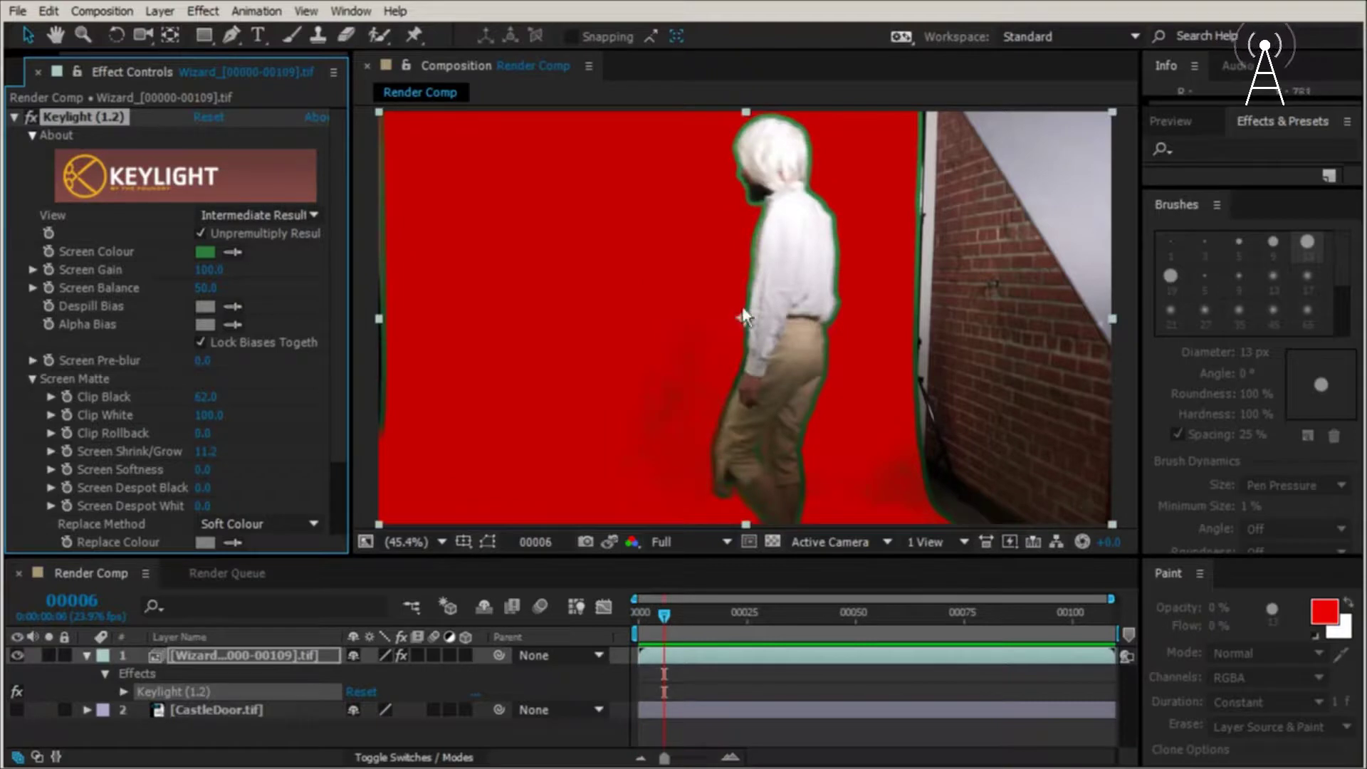
At frame 25, add a second Keylight (1.2) to the Wizard layer and sample the green fringe behind the head as its Screen Colour
left_click(746, 621)
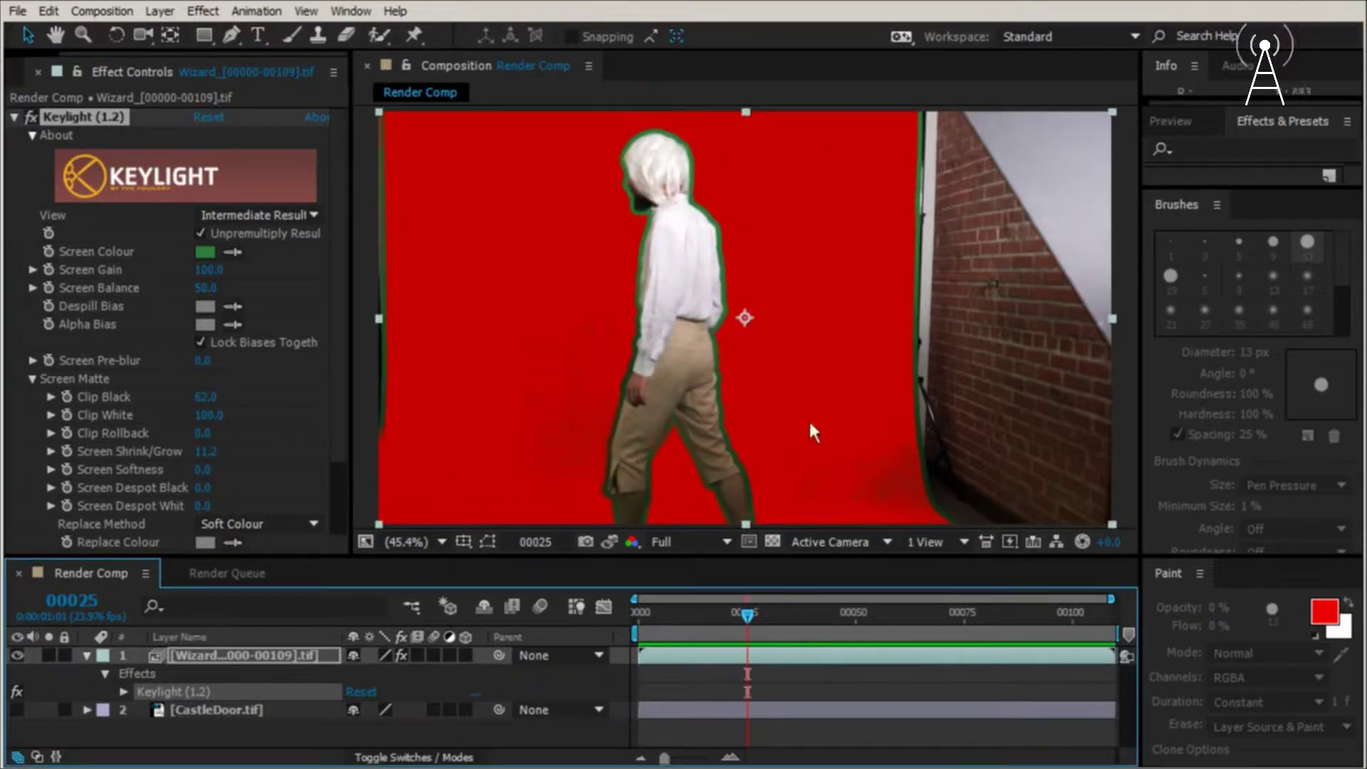
scroll(732, 221, "up", 4)
key("h")
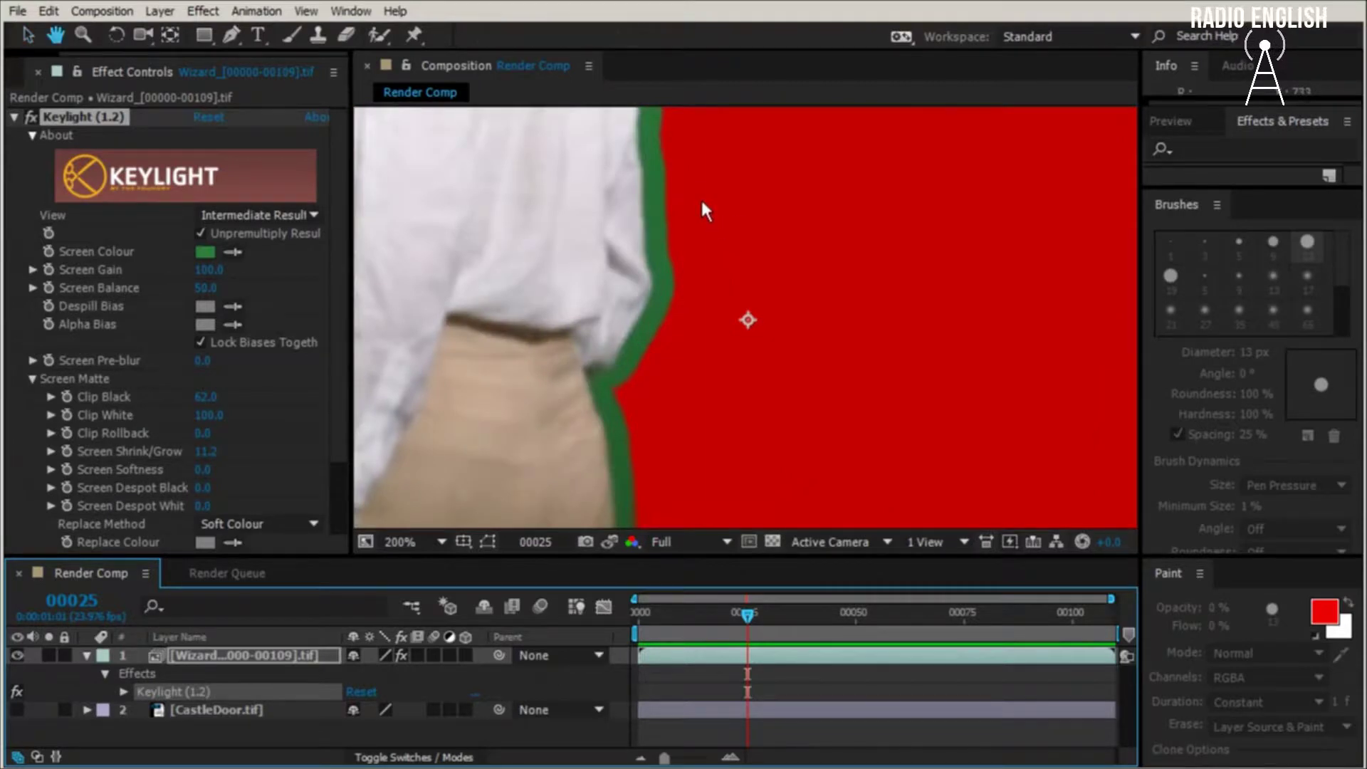
left_click_drag(699, 197, 864, 418)
key("v")
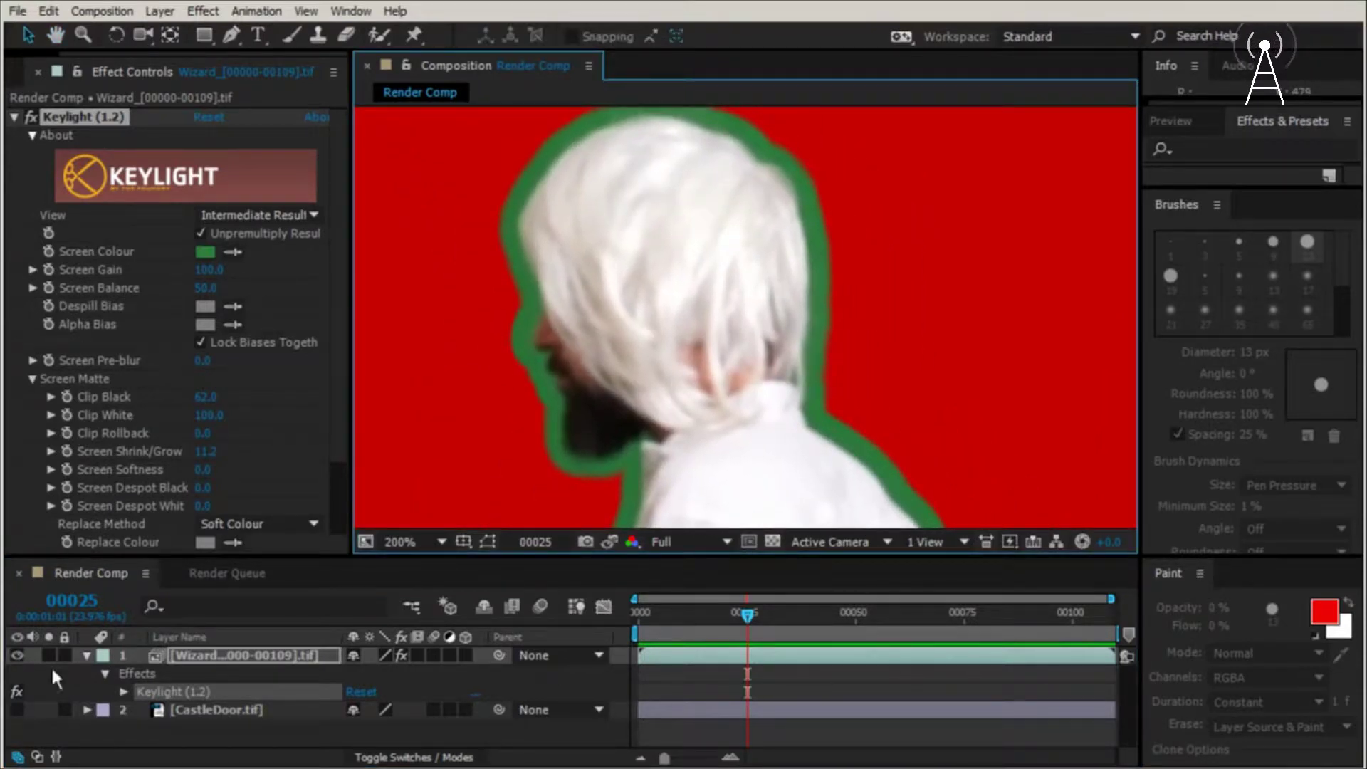
left_click(213, 656)
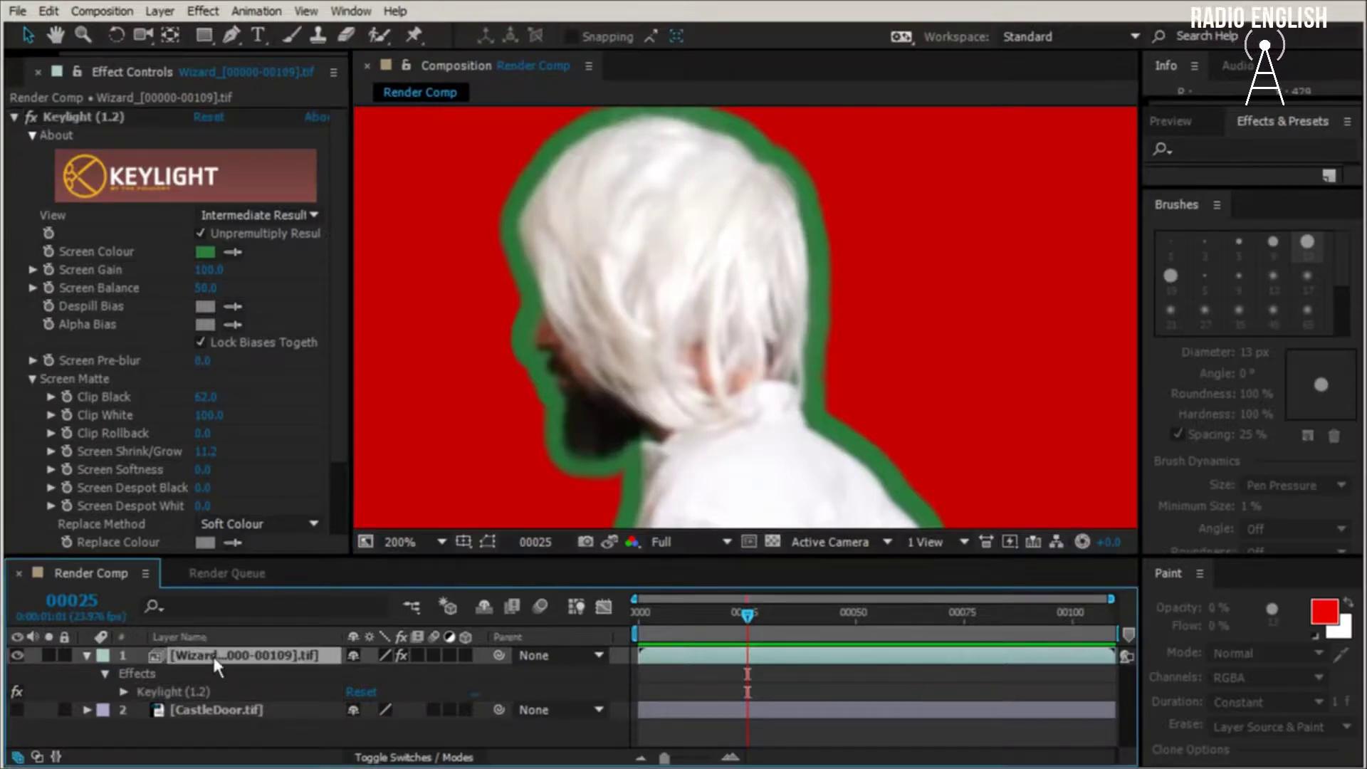
left_click(213, 10)
mouse_move(249, 317)
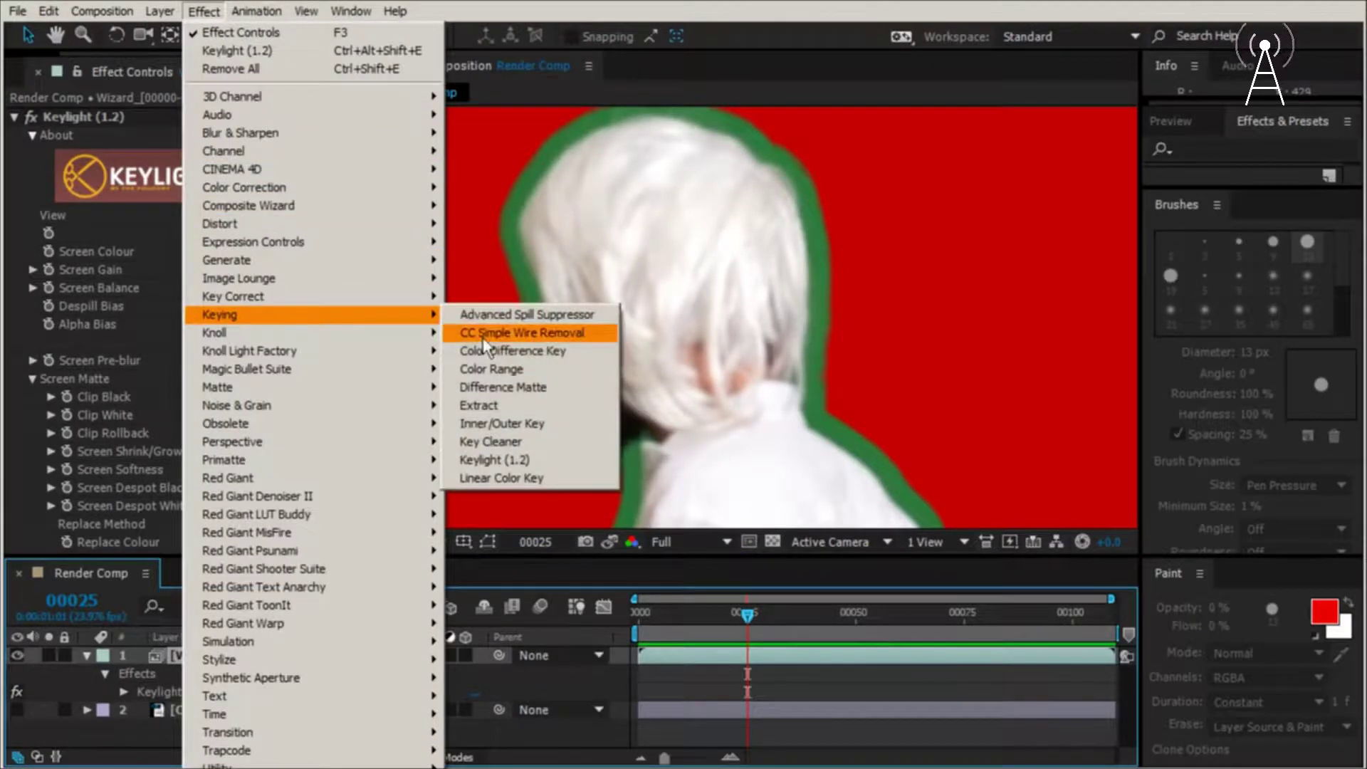
left_click(528, 461)
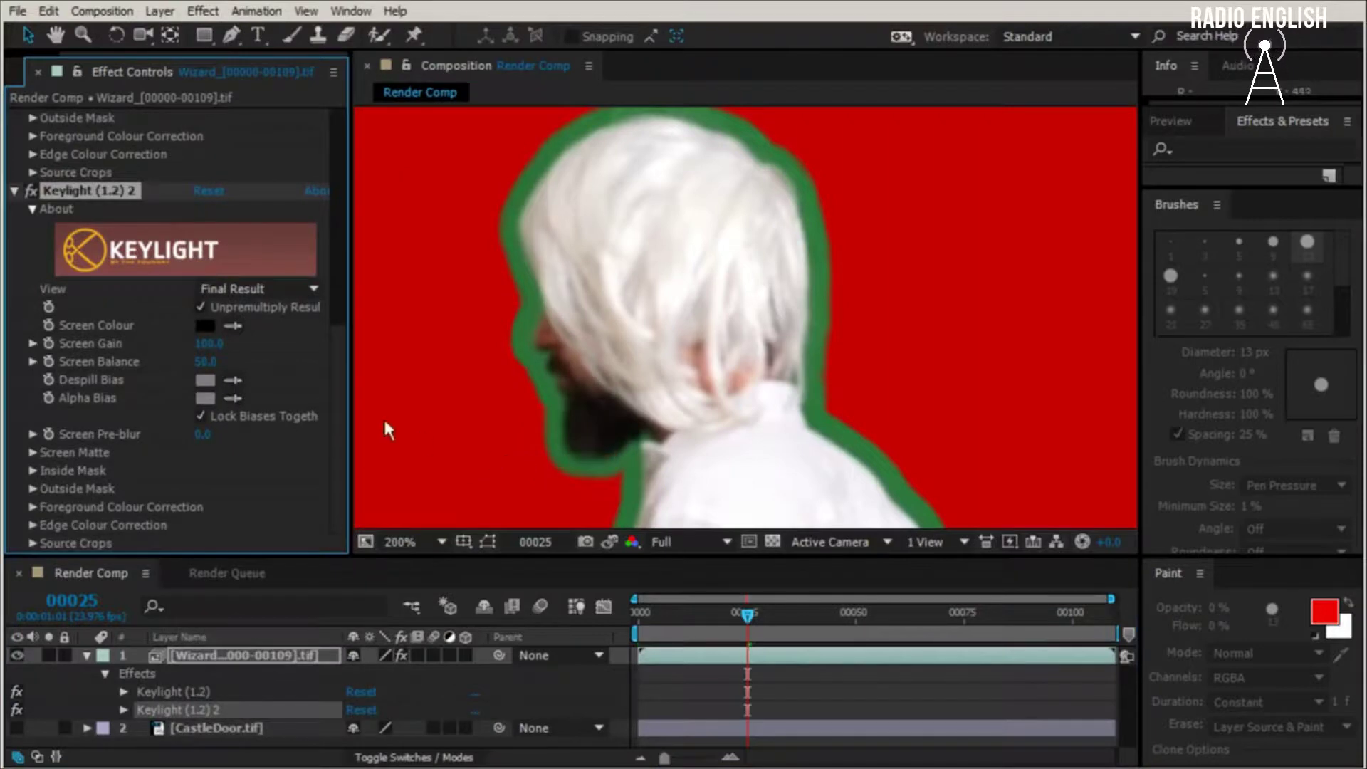
left_click(233, 326)
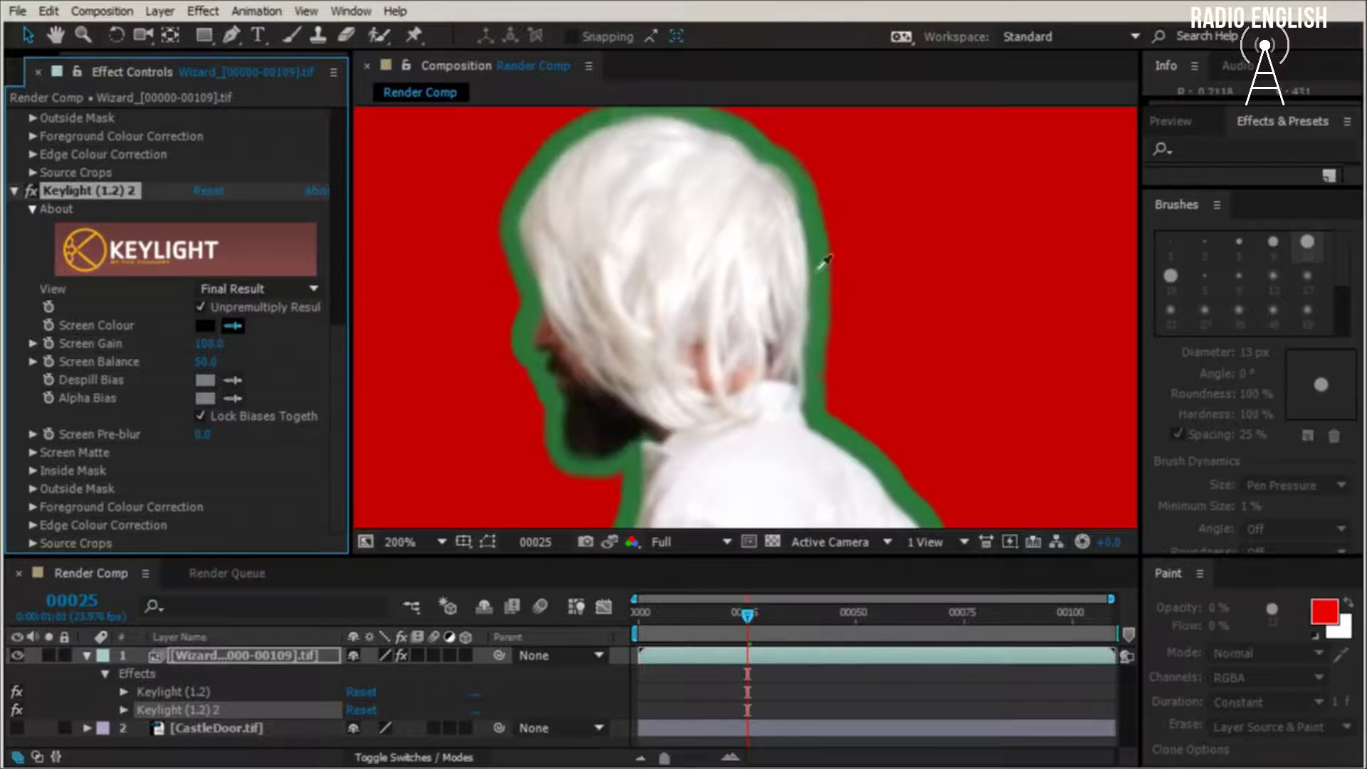
left_click(823, 263)
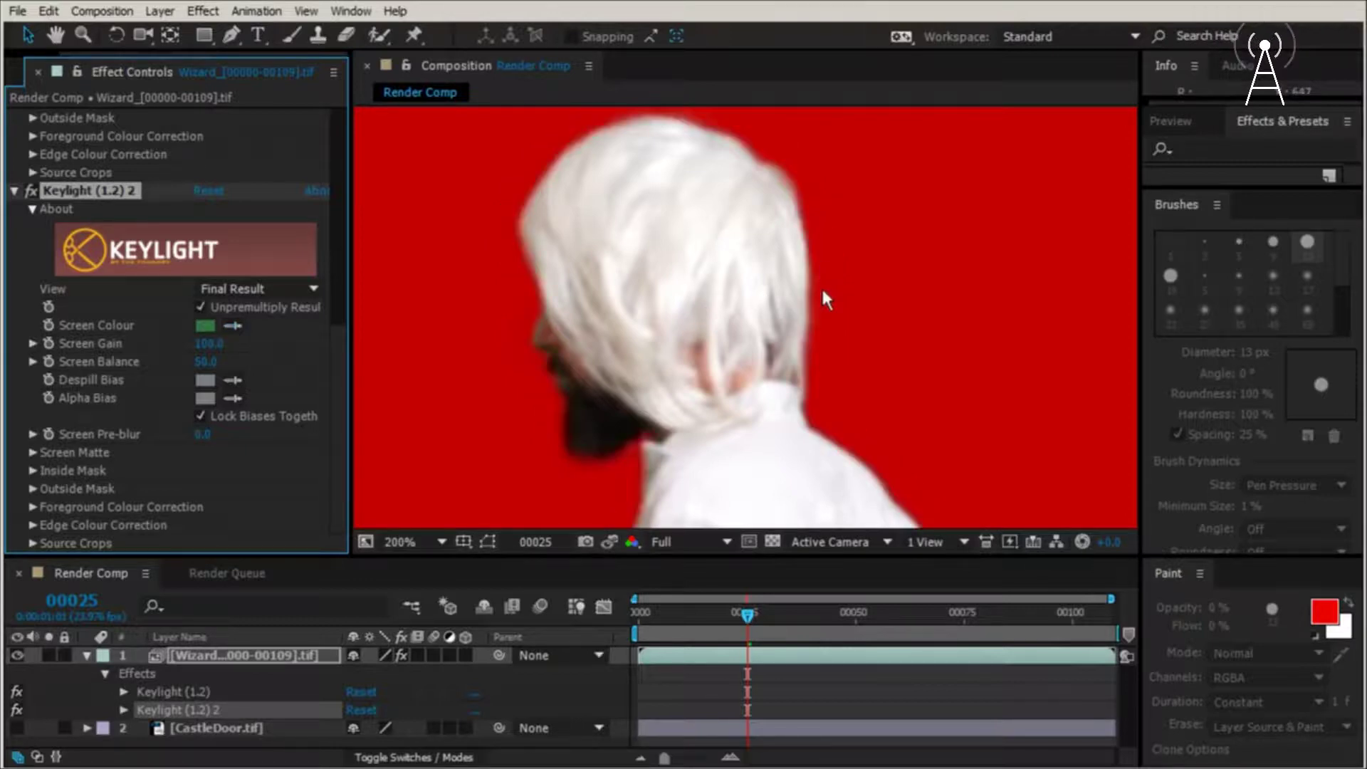
scroll(826, 300, "down", 2)
scroll(826, 301, "up", 2)
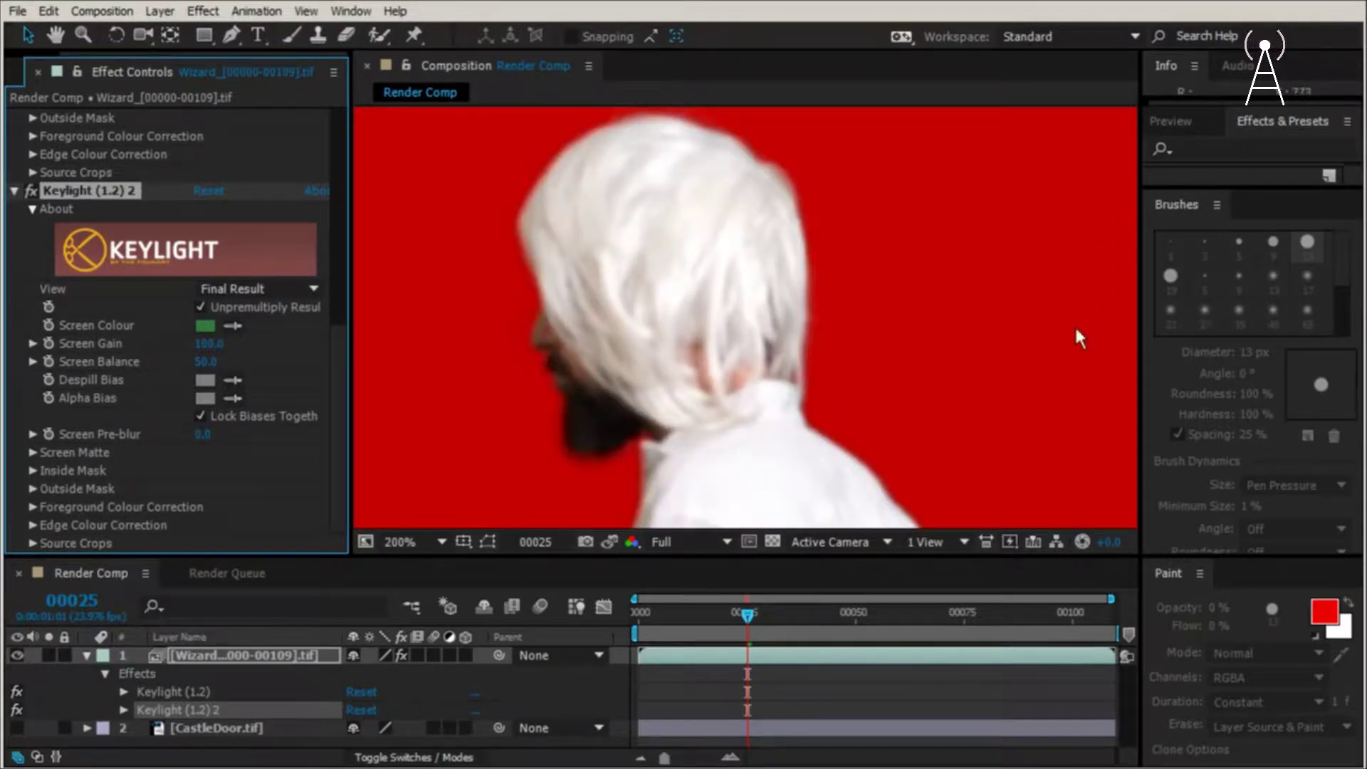
Using the Status view, set the second Keylight's Clip Black to 11, and return its view to Final Result
left_click(307, 287)
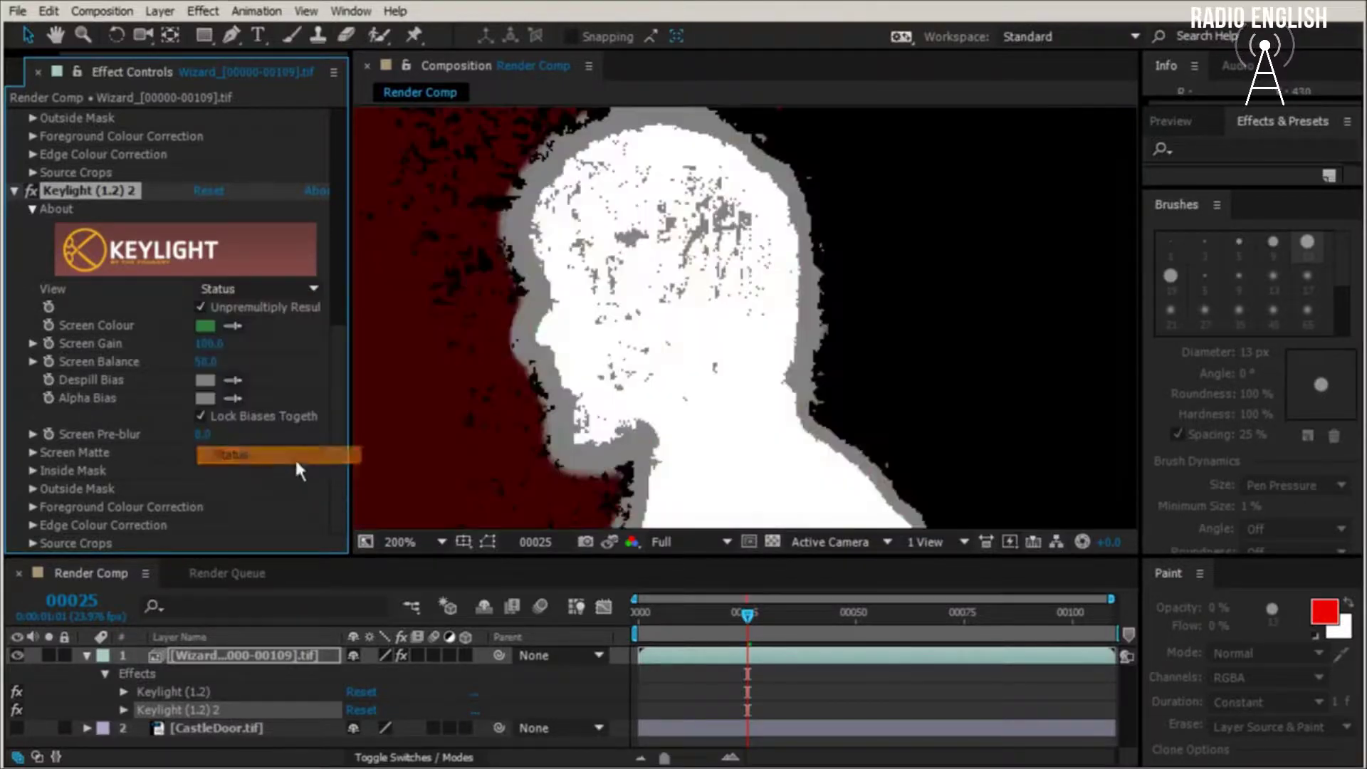
left_click(294, 455)
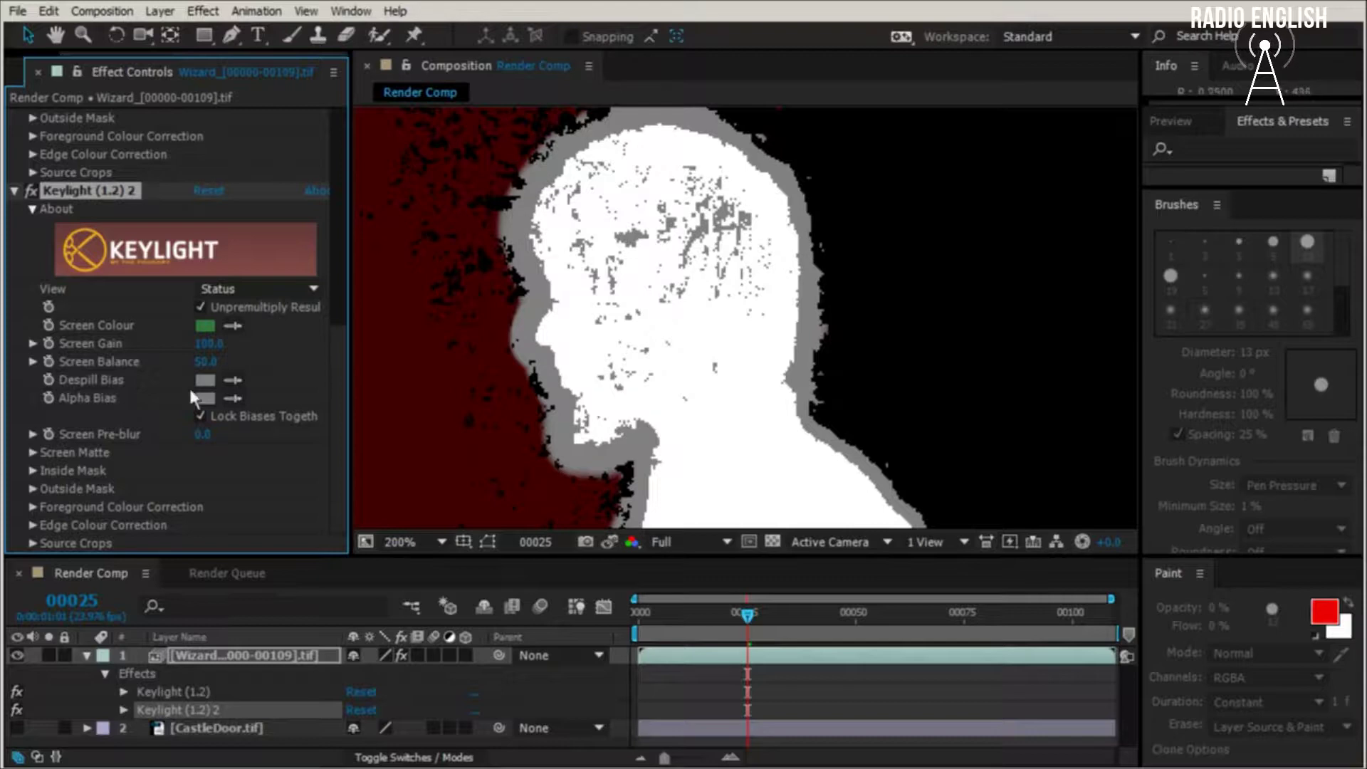
left_click(32, 453)
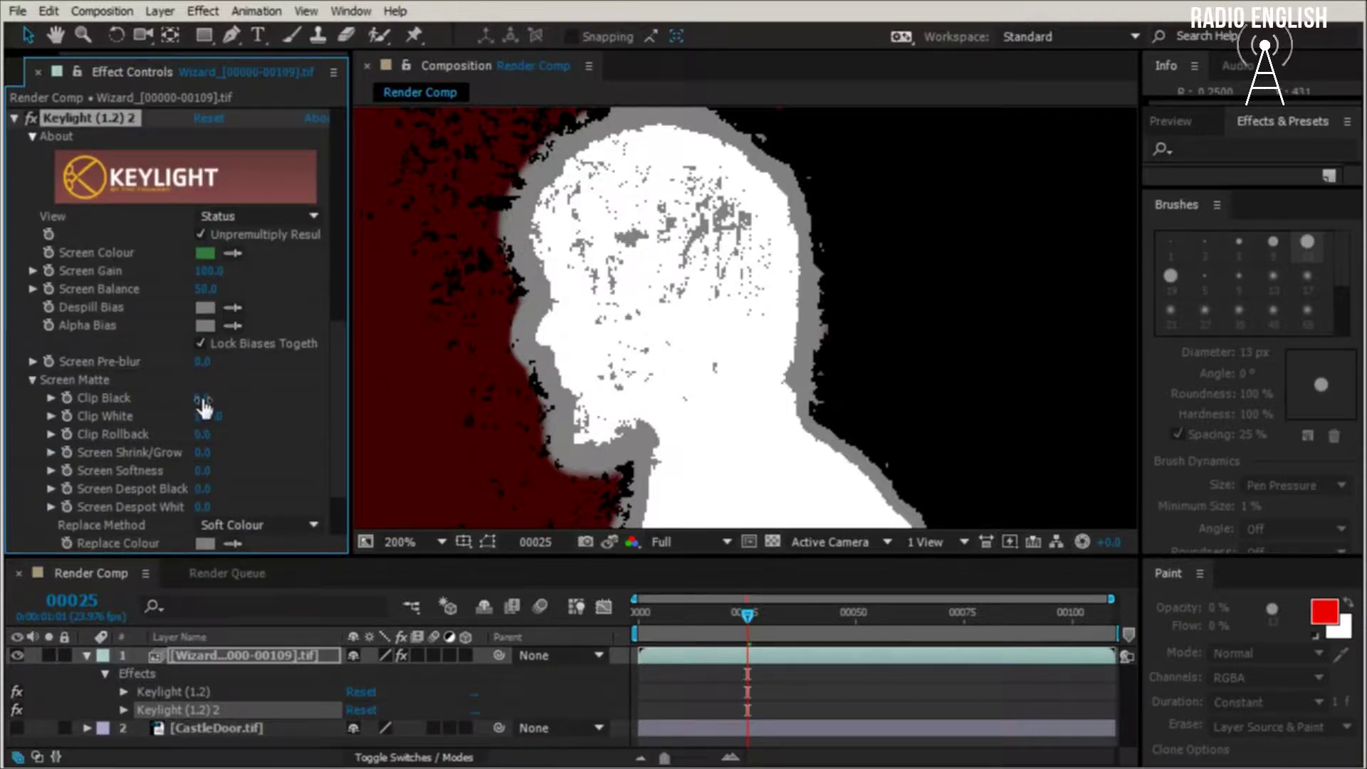
left_click_drag(205, 398, 218, 397)
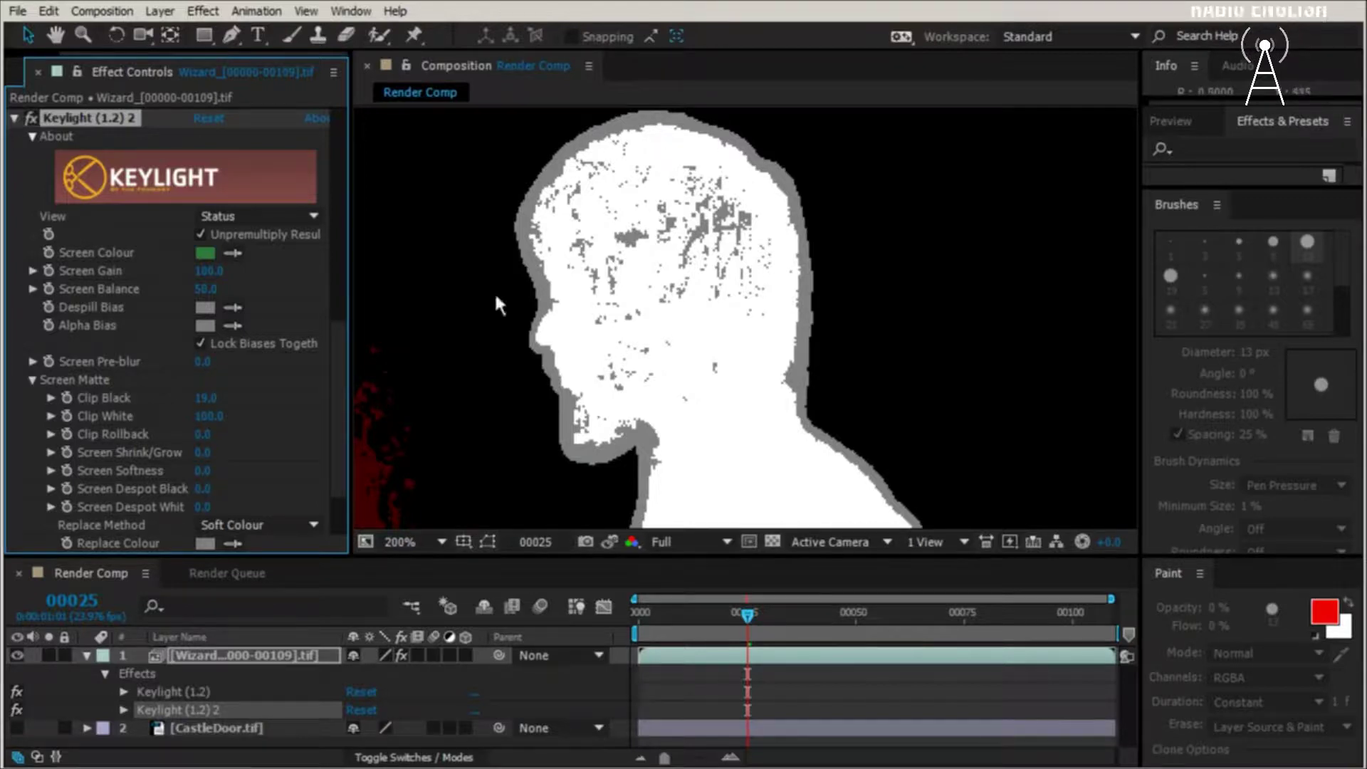
left_click_drag(205, 398, 199, 398)
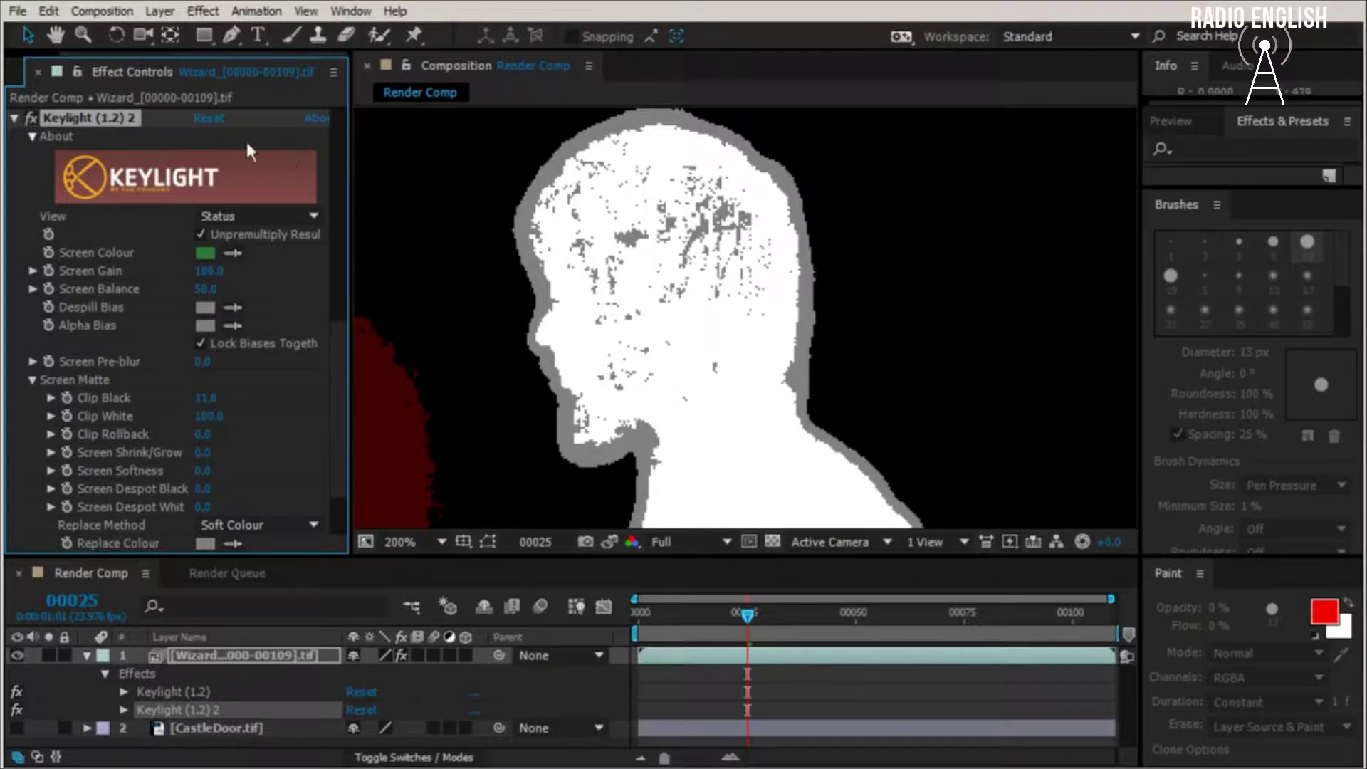
left_click(267, 215)
left_click(279, 416)
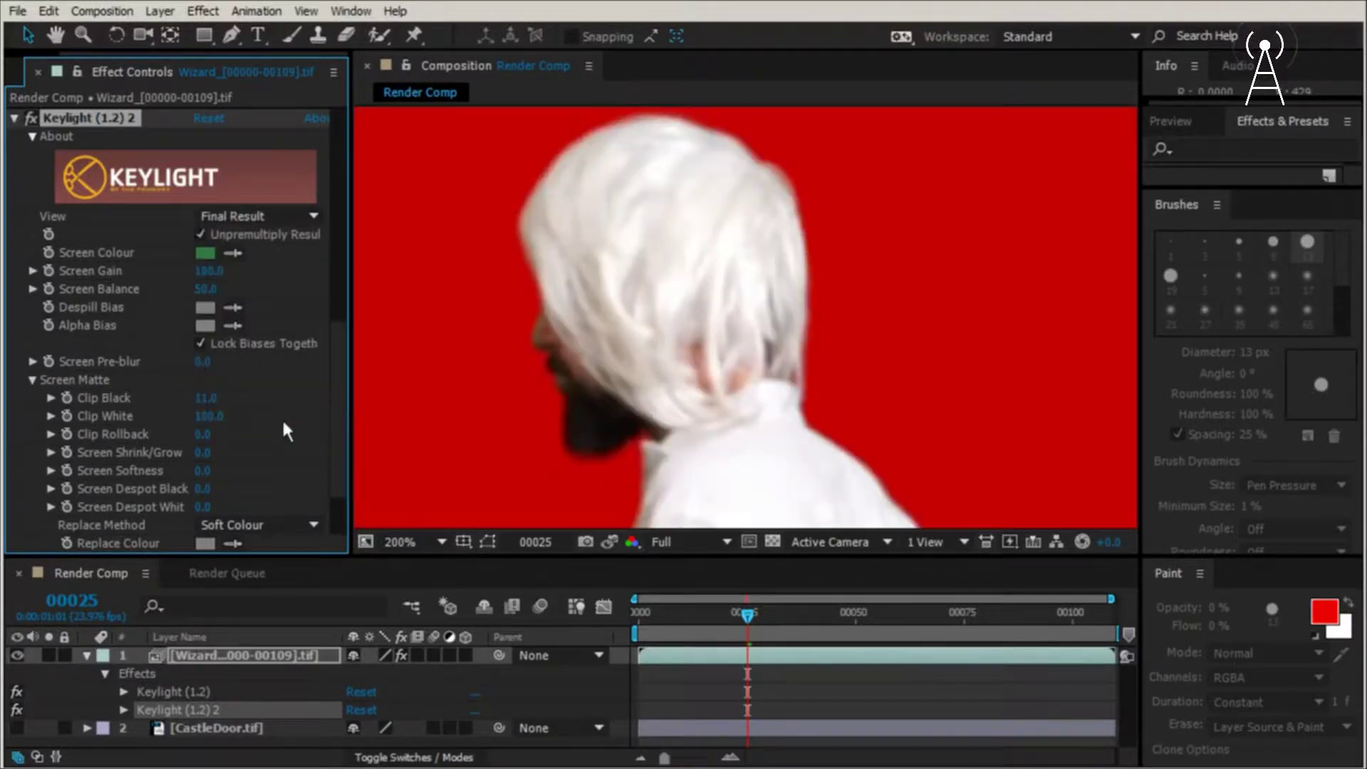
Toggle the second Keylight off and on repeatedly to compare the edges around the wizard's head
left_click(33, 117)
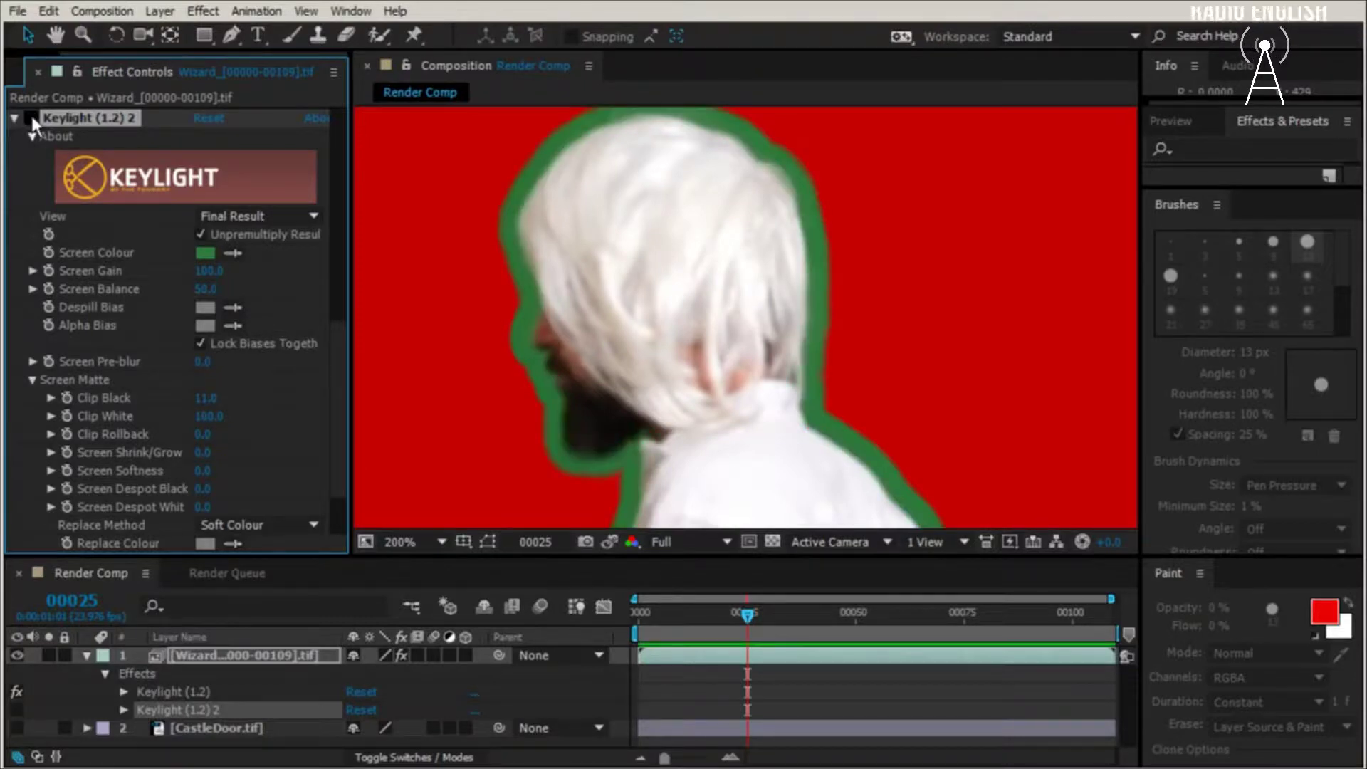
left_click(33, 116)
left_click(33, 117)
left_click(33, 117)
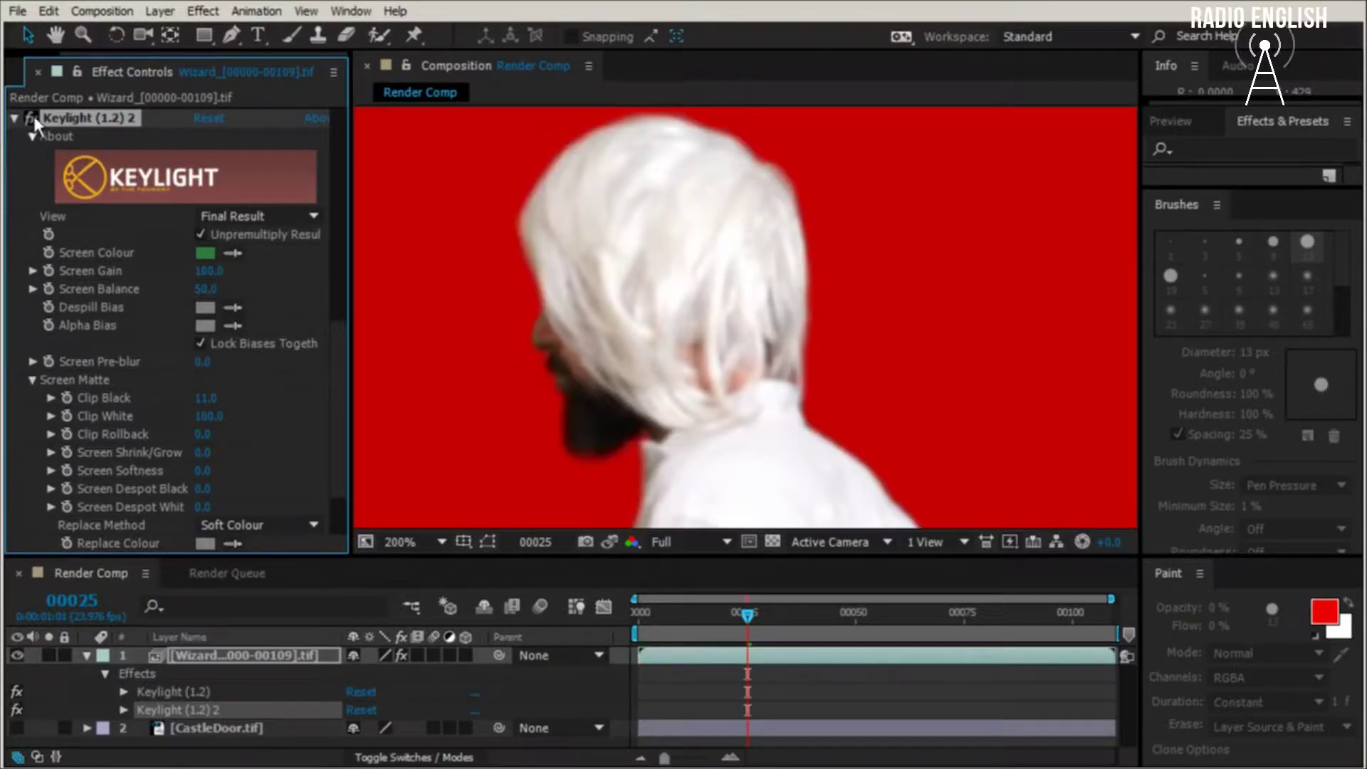
left_click(33, 117)
left_click(32, 116)
left_click(33, 117)
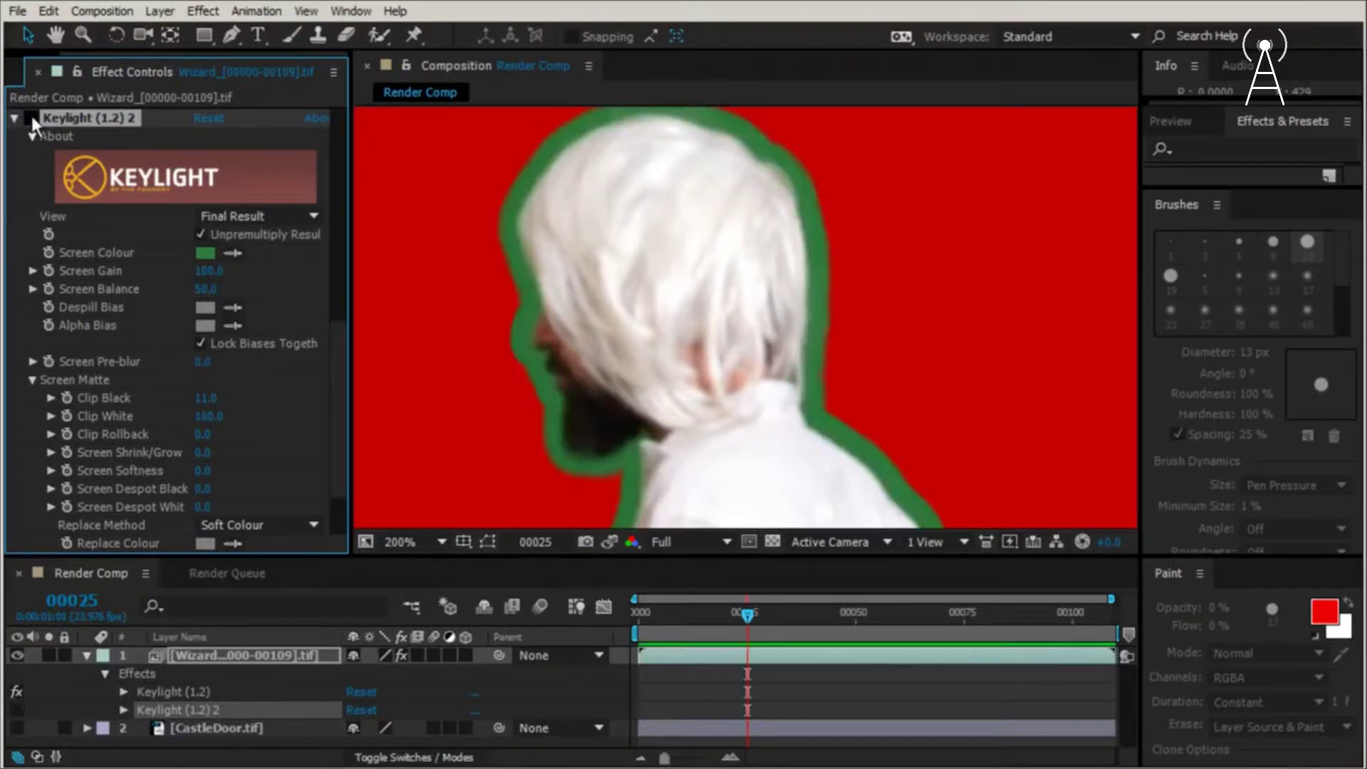
left_click(33, 116)
left_click(33, 117)
left_click(33, 117)
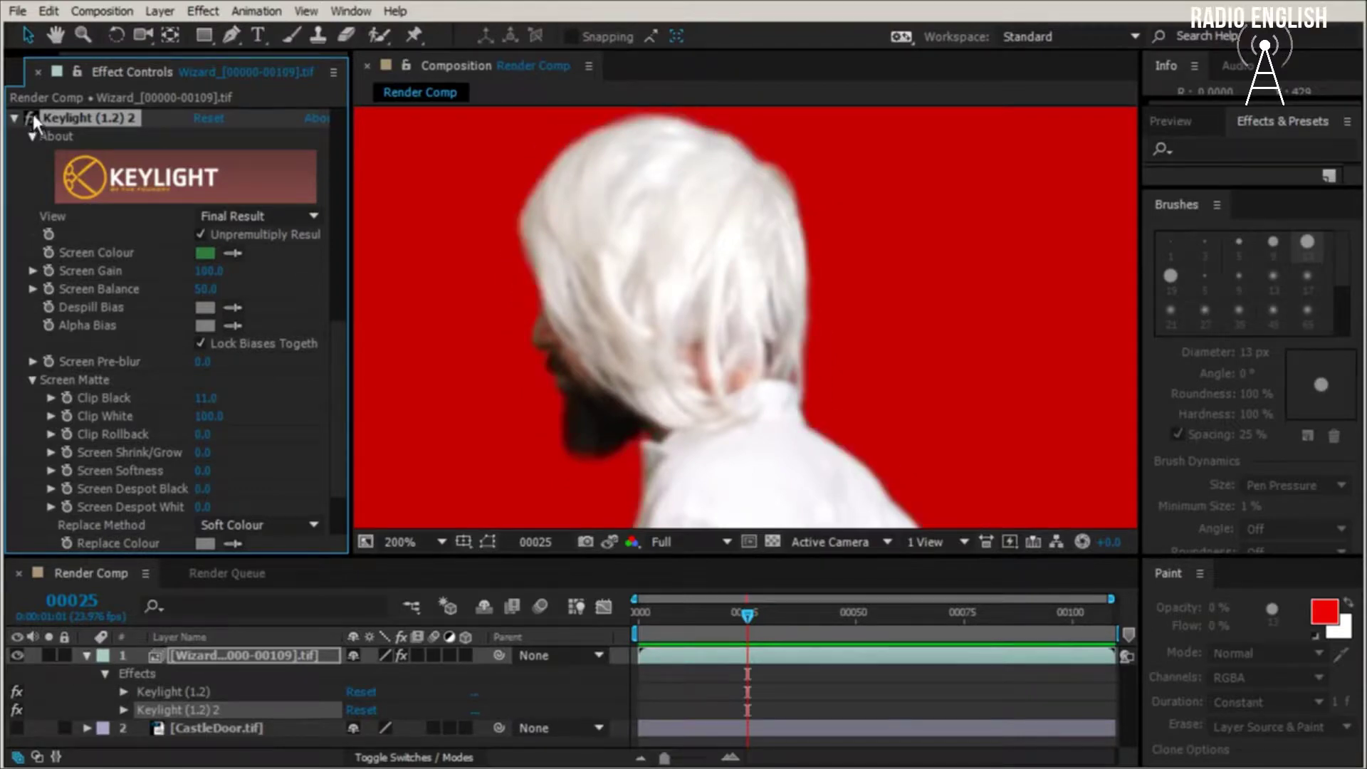
left_click(33, 116)
left_click(32, 117)
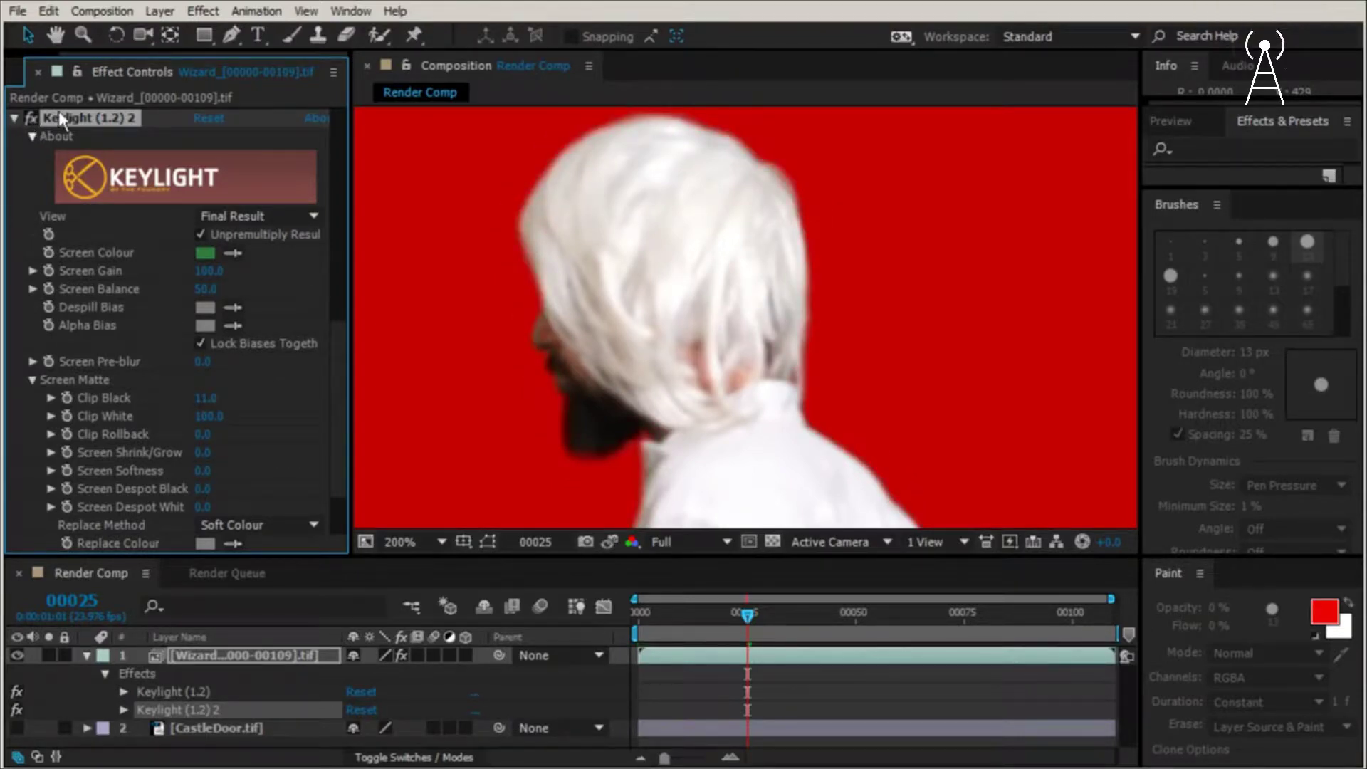
Turn off the second Keylight and view the wizard's figure with only the first key active
scroll(784, 322, "down", 3)
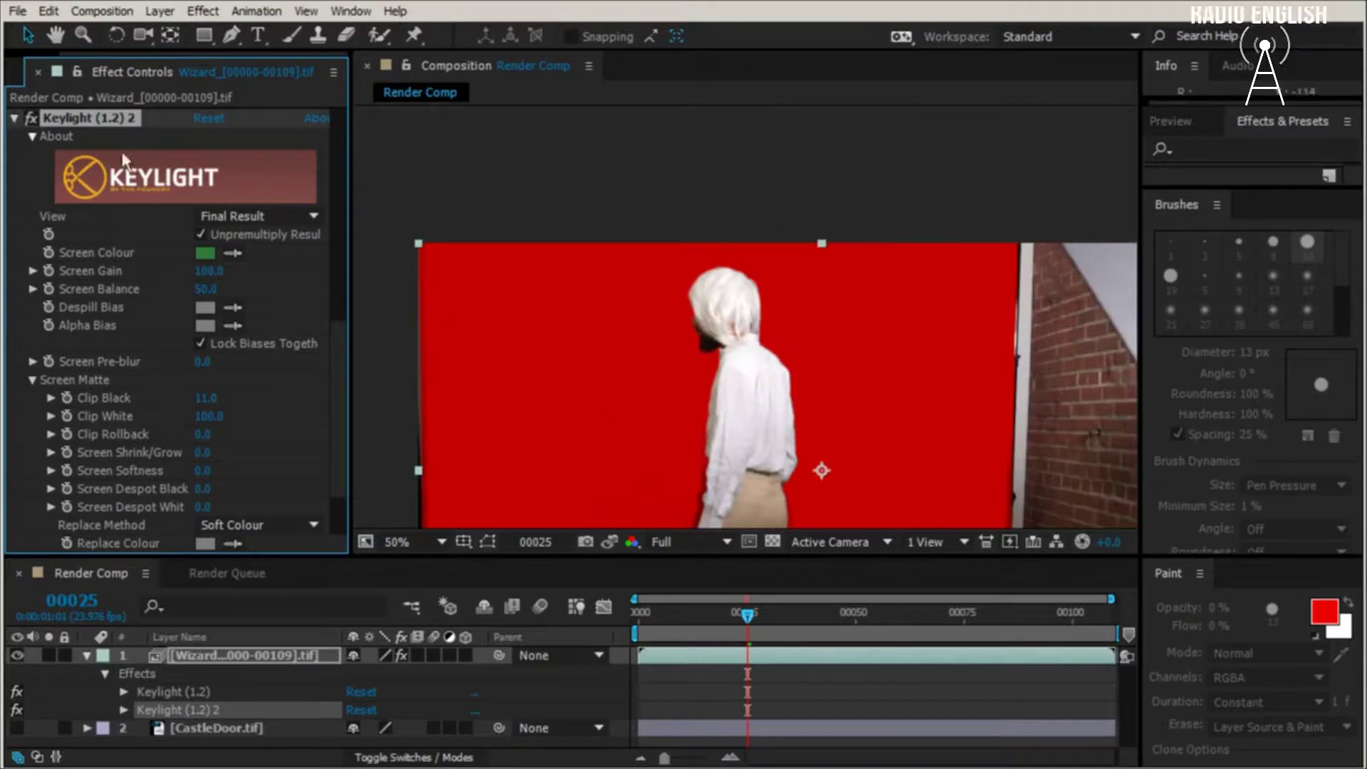
left_click(32, 117)
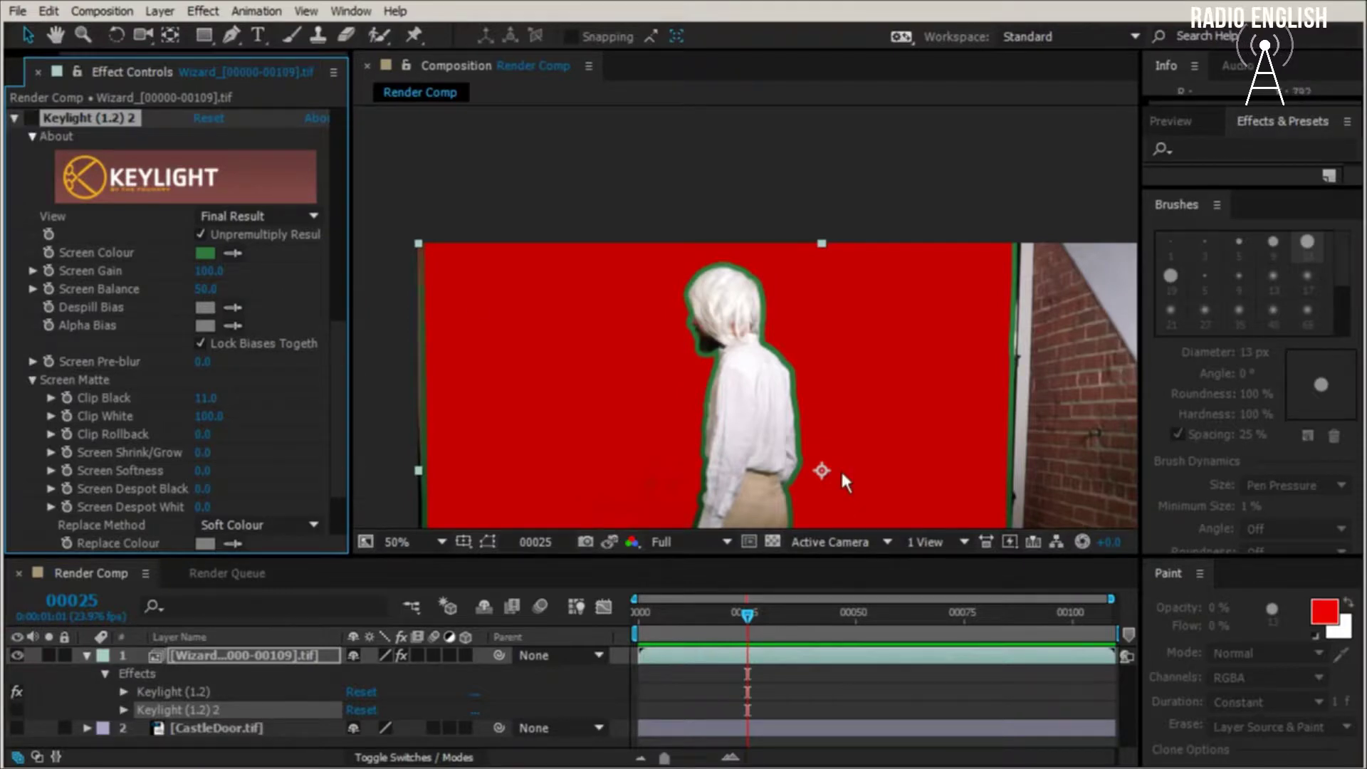
scroll(819, 449, "down", 5)
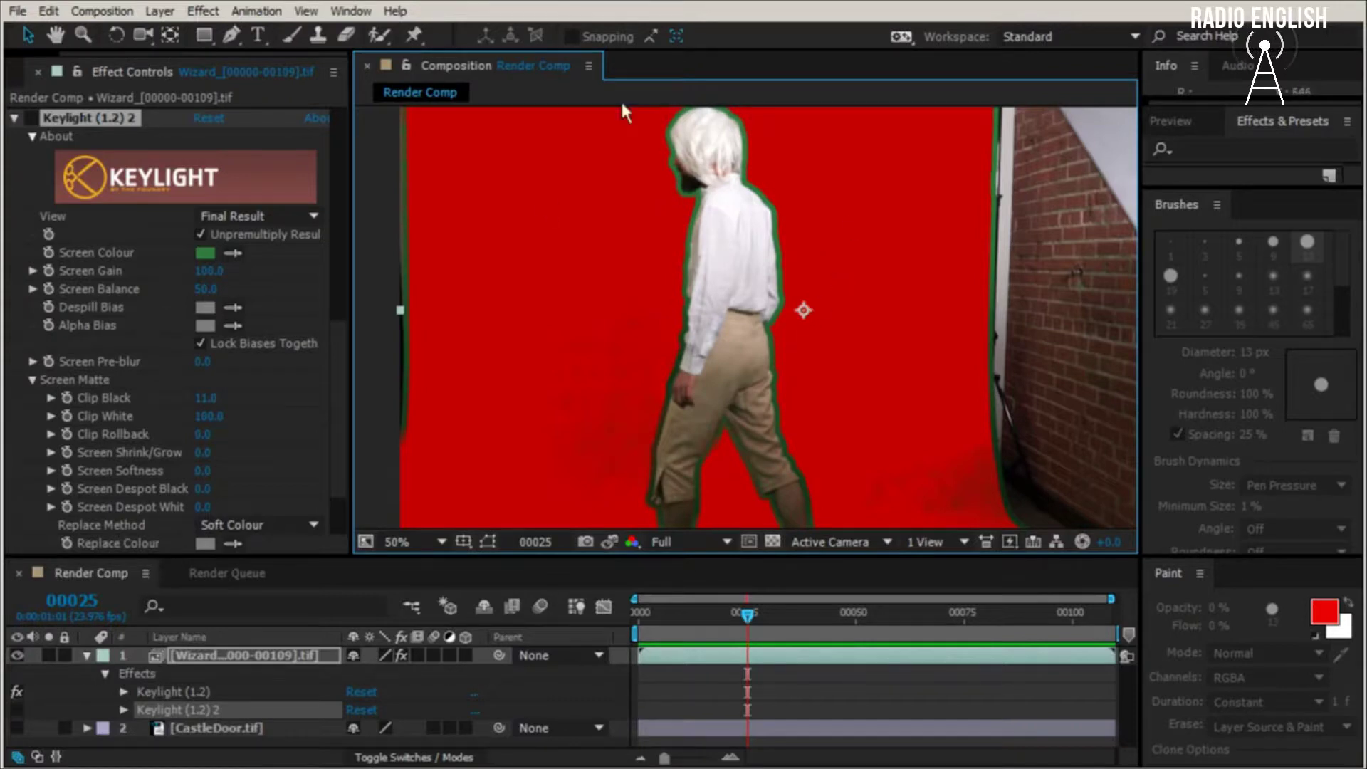
Turn the second Keylight back on and move to frame 0 of the wizard footage
left_click(30, 117)
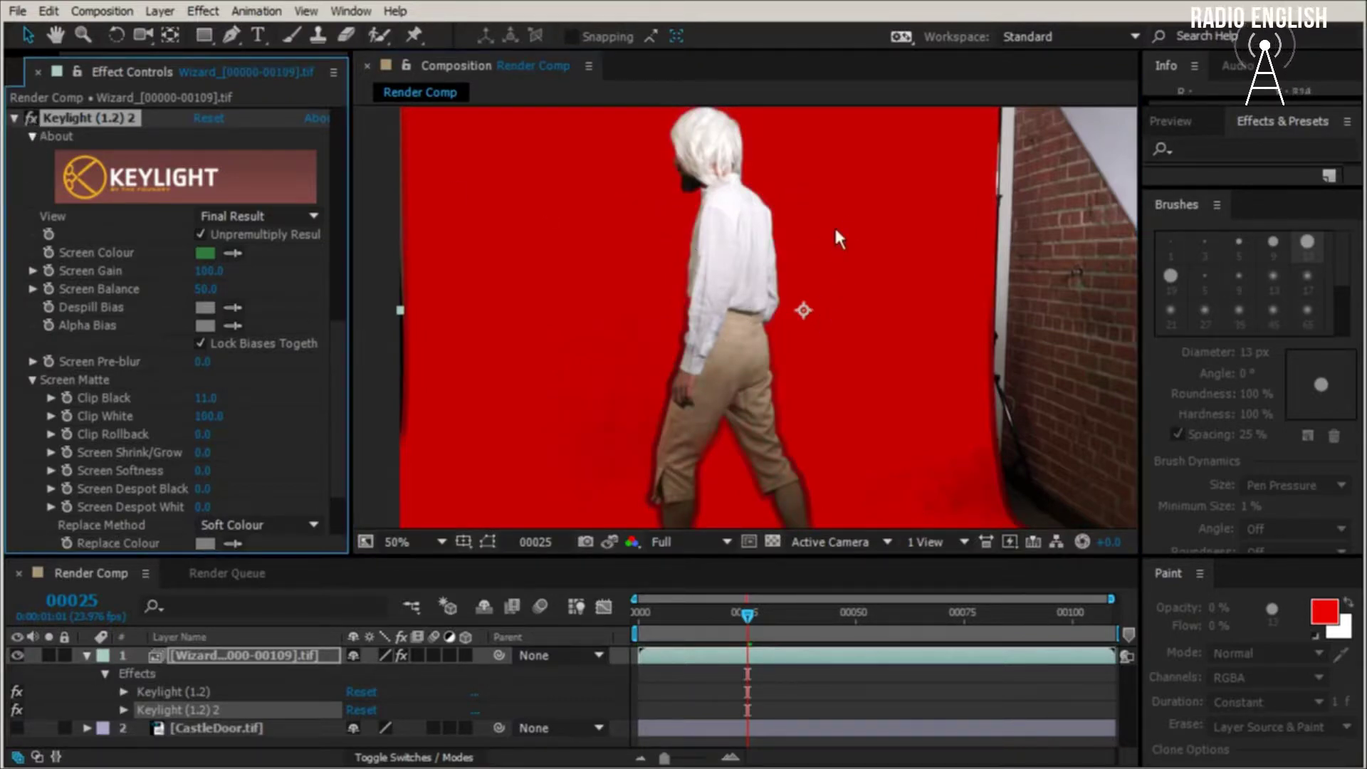
left_click(643, 621)
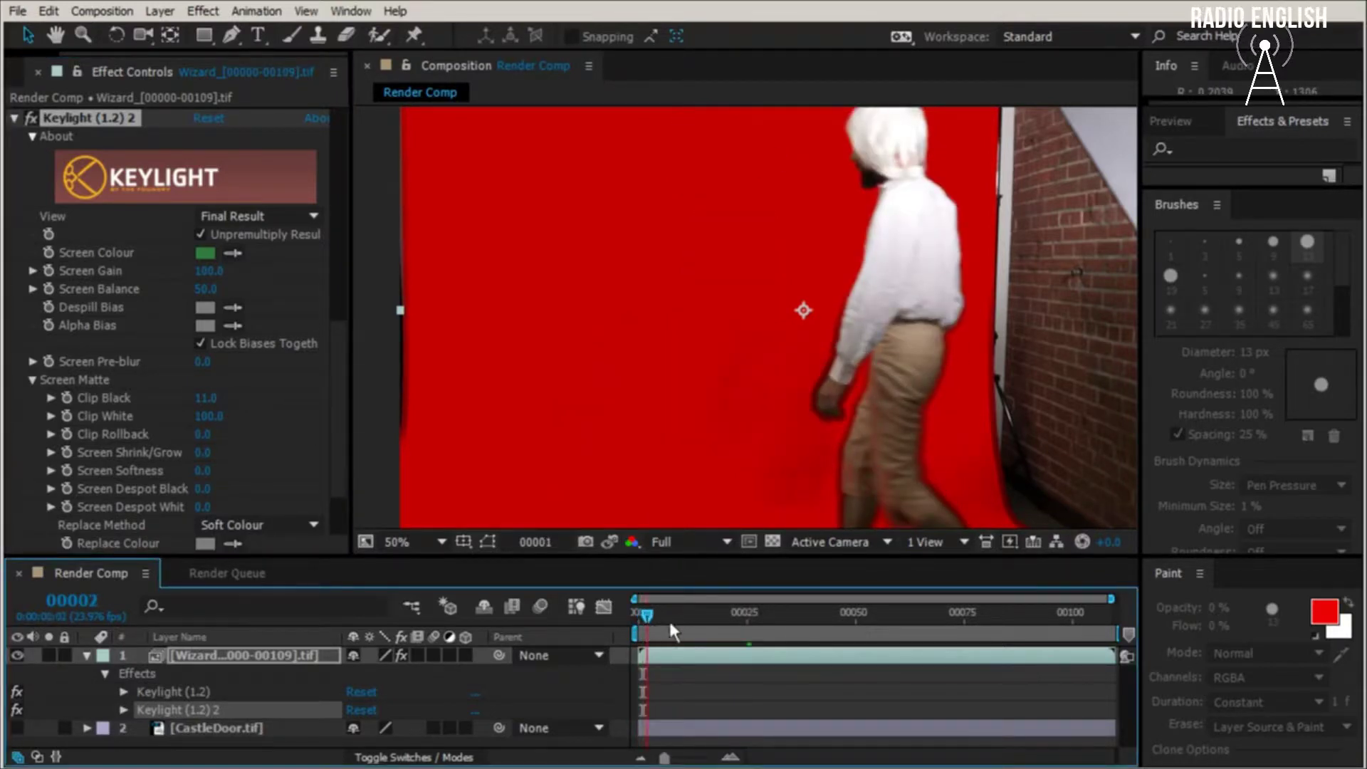
left_click_drag(668, 618, 621, 608)
key("space")
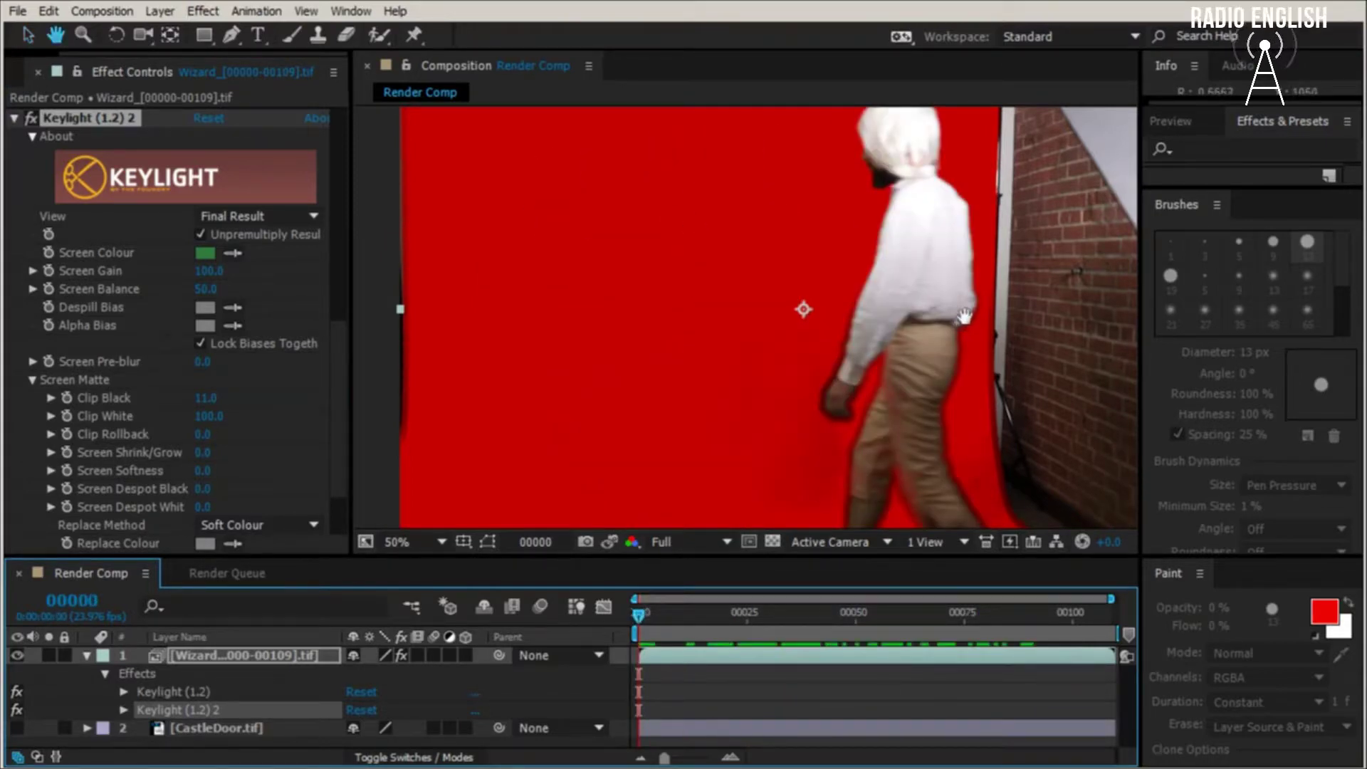
With the Pen tool's RotoBezier option, draw a closed mask around the wizard's head and upper torso at frame 0, tightening its edge behind the back
left_click_drag(964, 316, 768, 378)
left_click(232, 34)
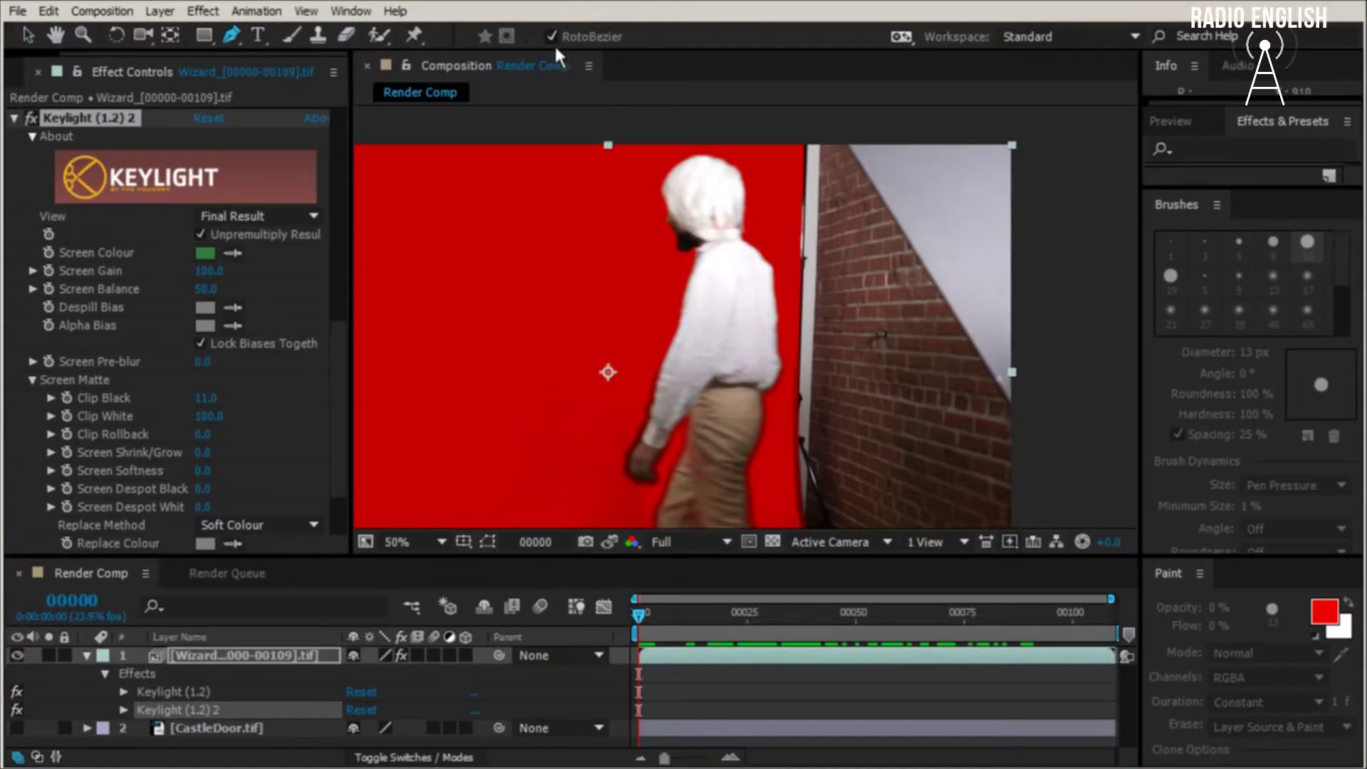
left_click(661, 154)
left_click(631, 221)
left_click(654, 298)
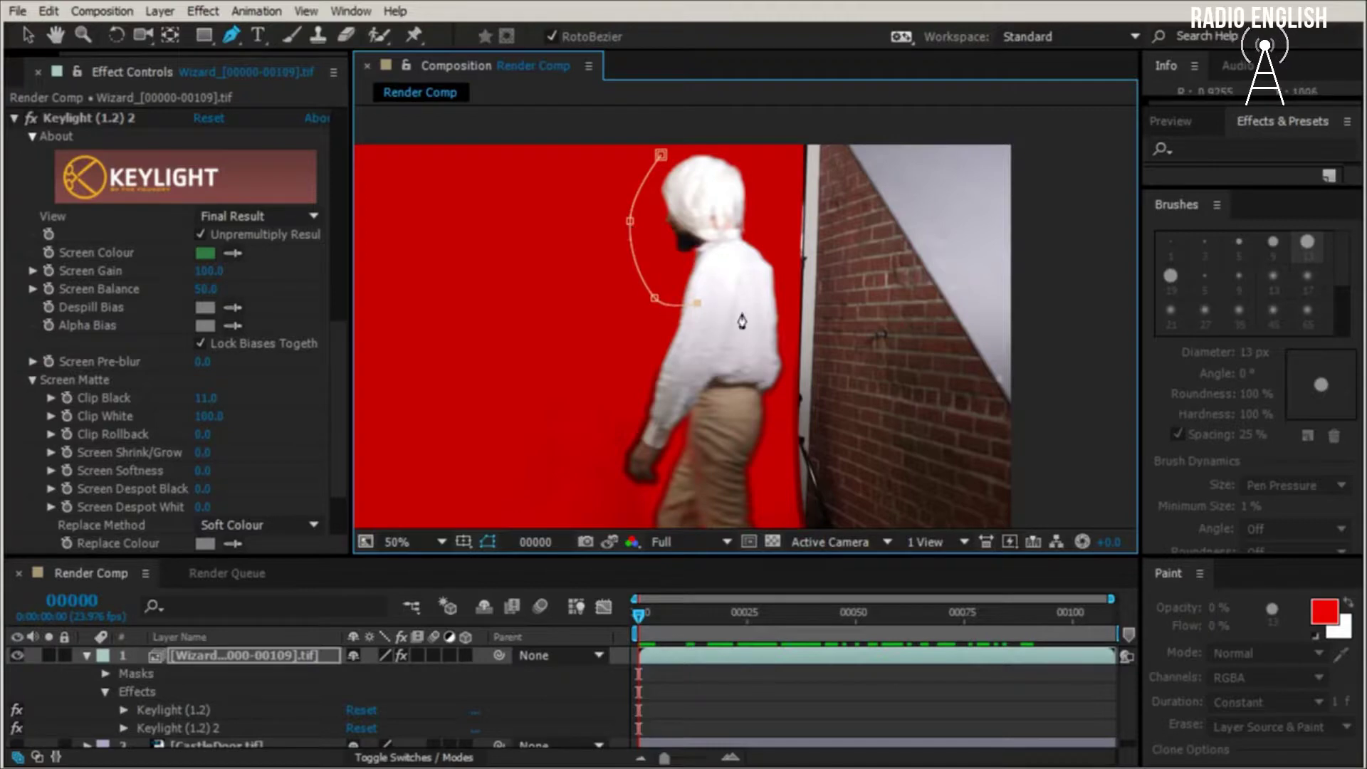
left_click(793, 332)
left_click(794, 206)
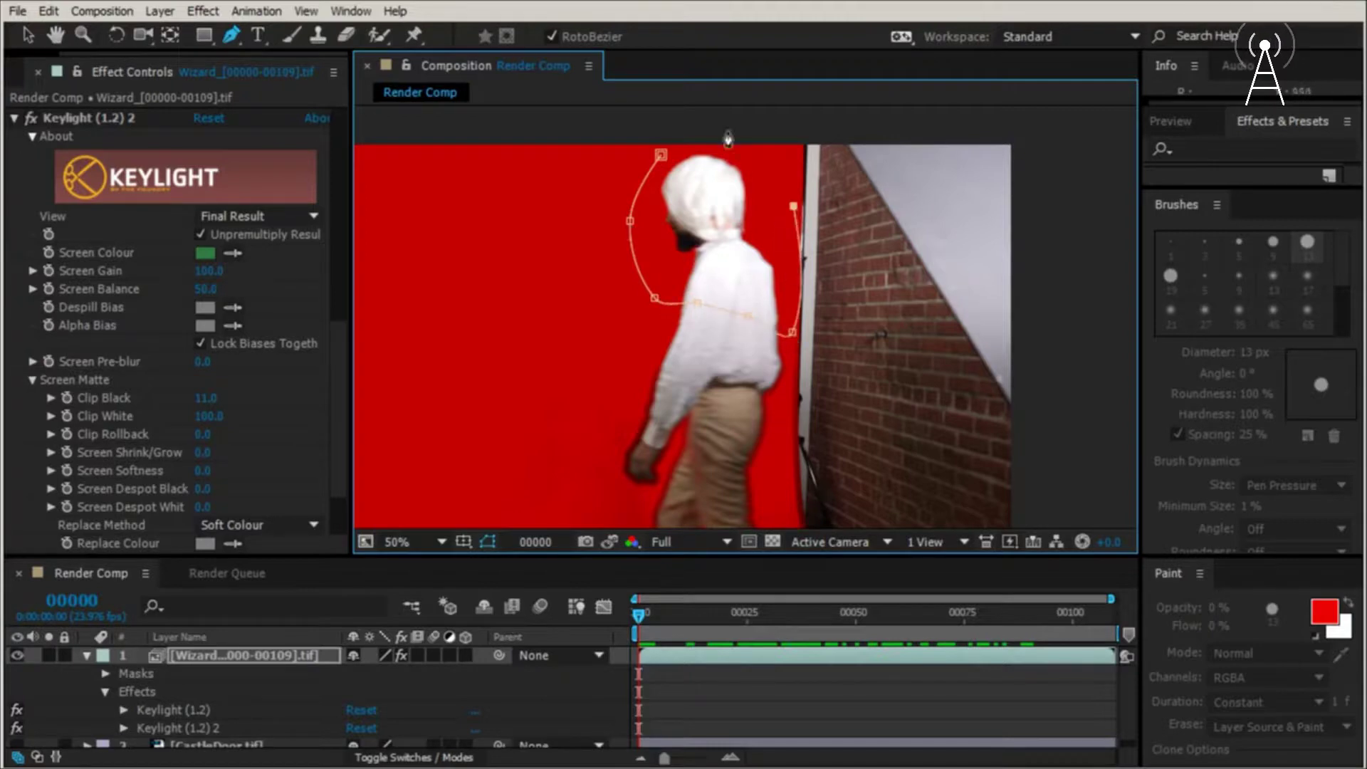
left_click(738, 151)
left_click(661, 154)
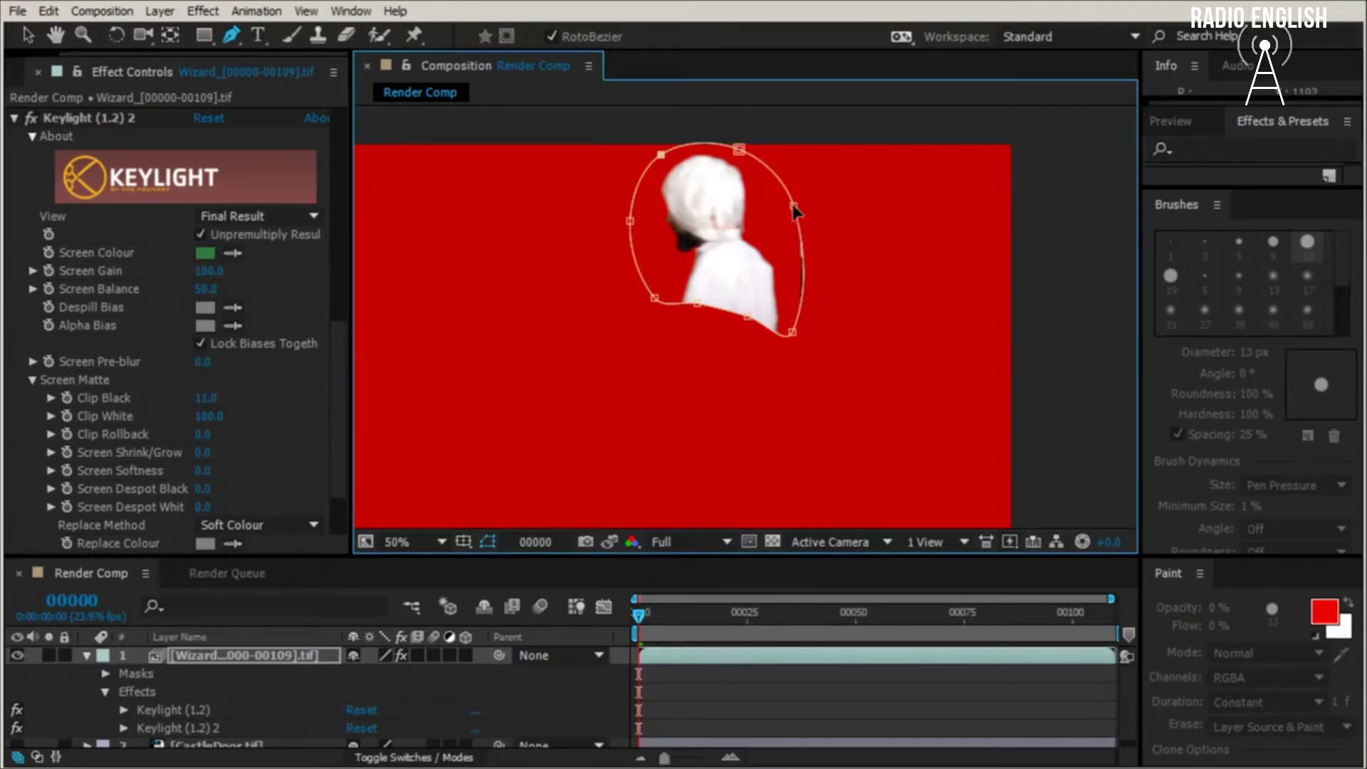
left_click_drag(793, 206, 781, 206)
left_click_drag(793, 333, 787, 331)
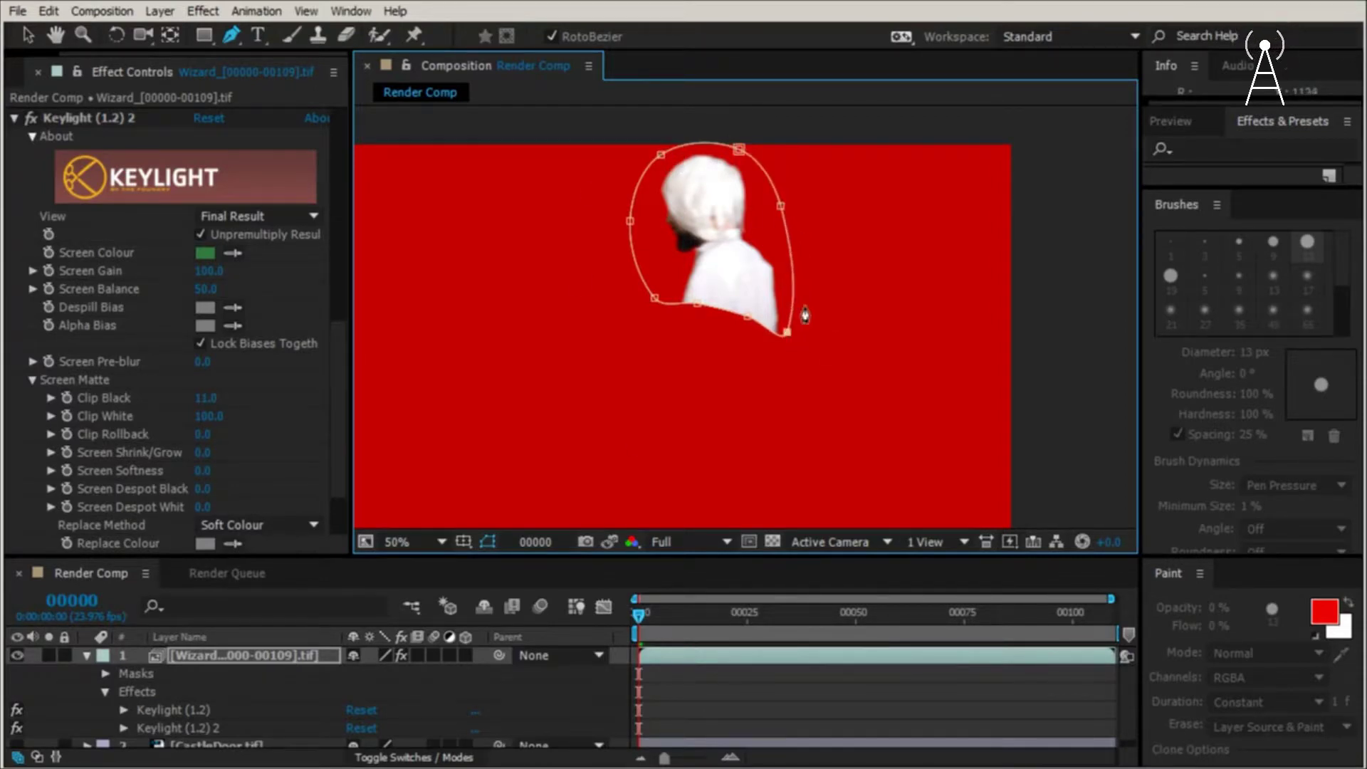
Set Mask 1's mode to None and start keyframing its Mask Path at frame 0
left_click(108, 673)
left_click(383, 692)
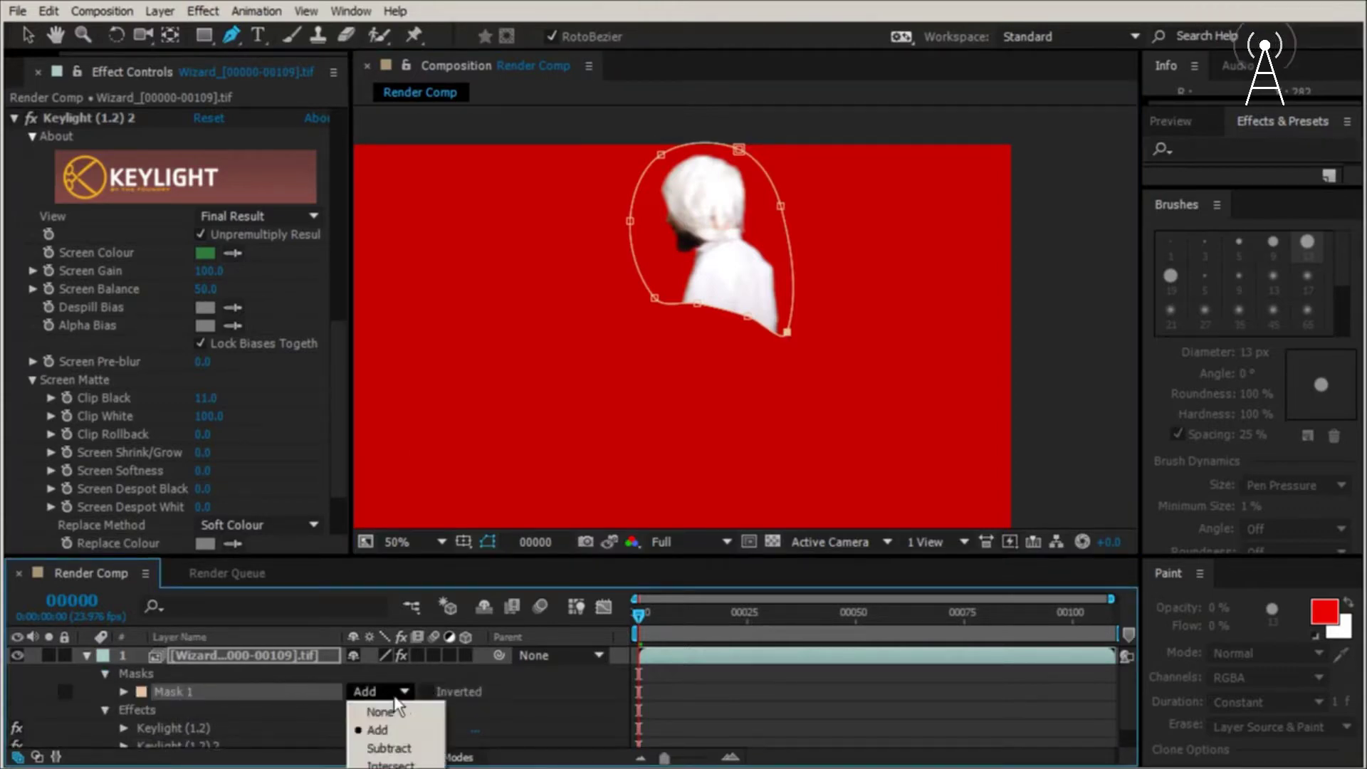
left_click(388, 713)
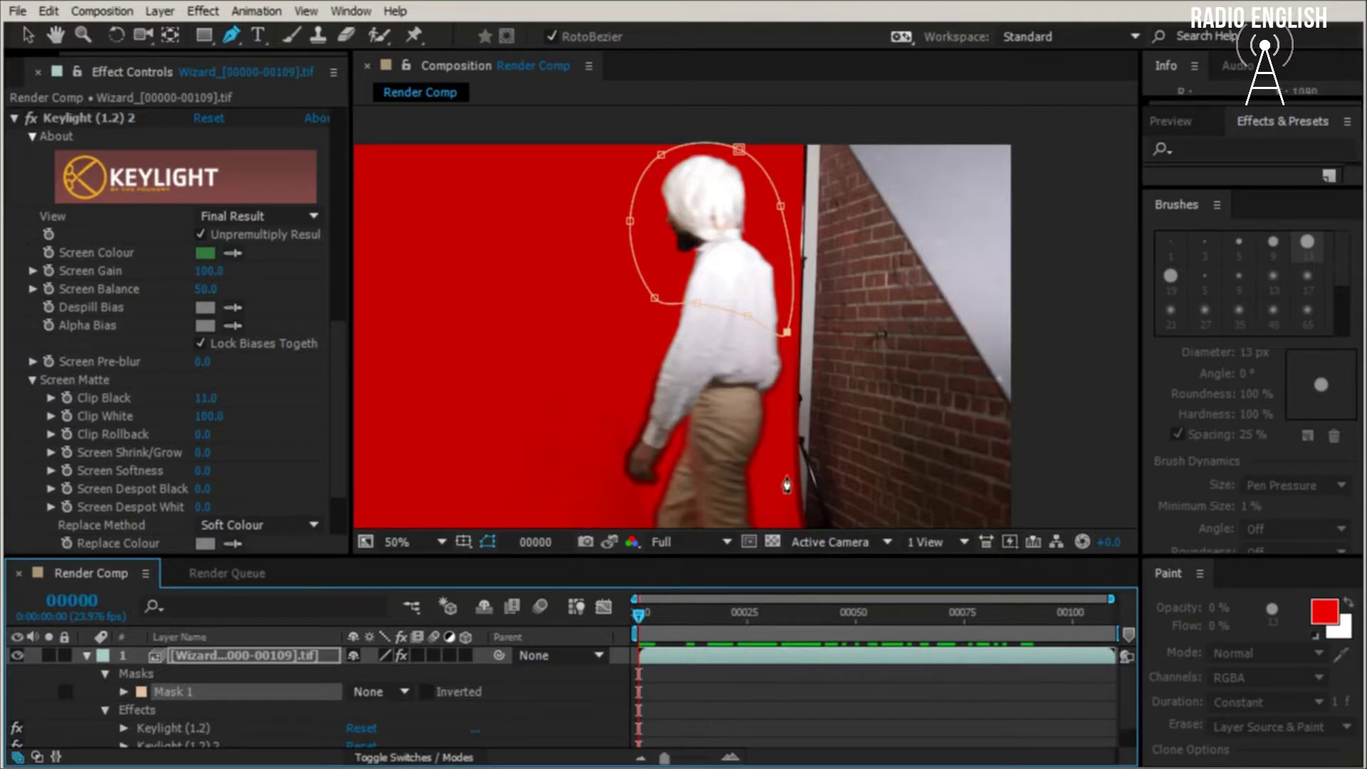
left_click(122, 692)
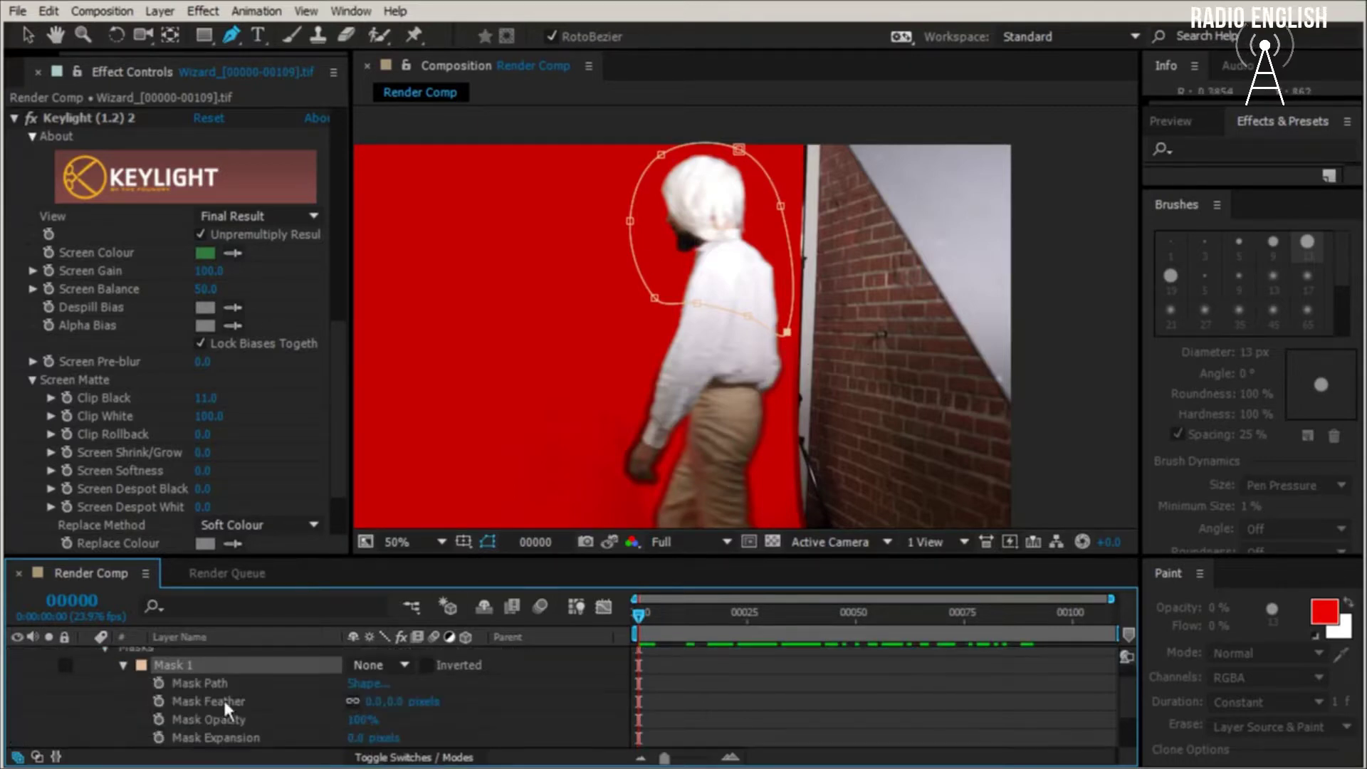
left_click(160, 682)
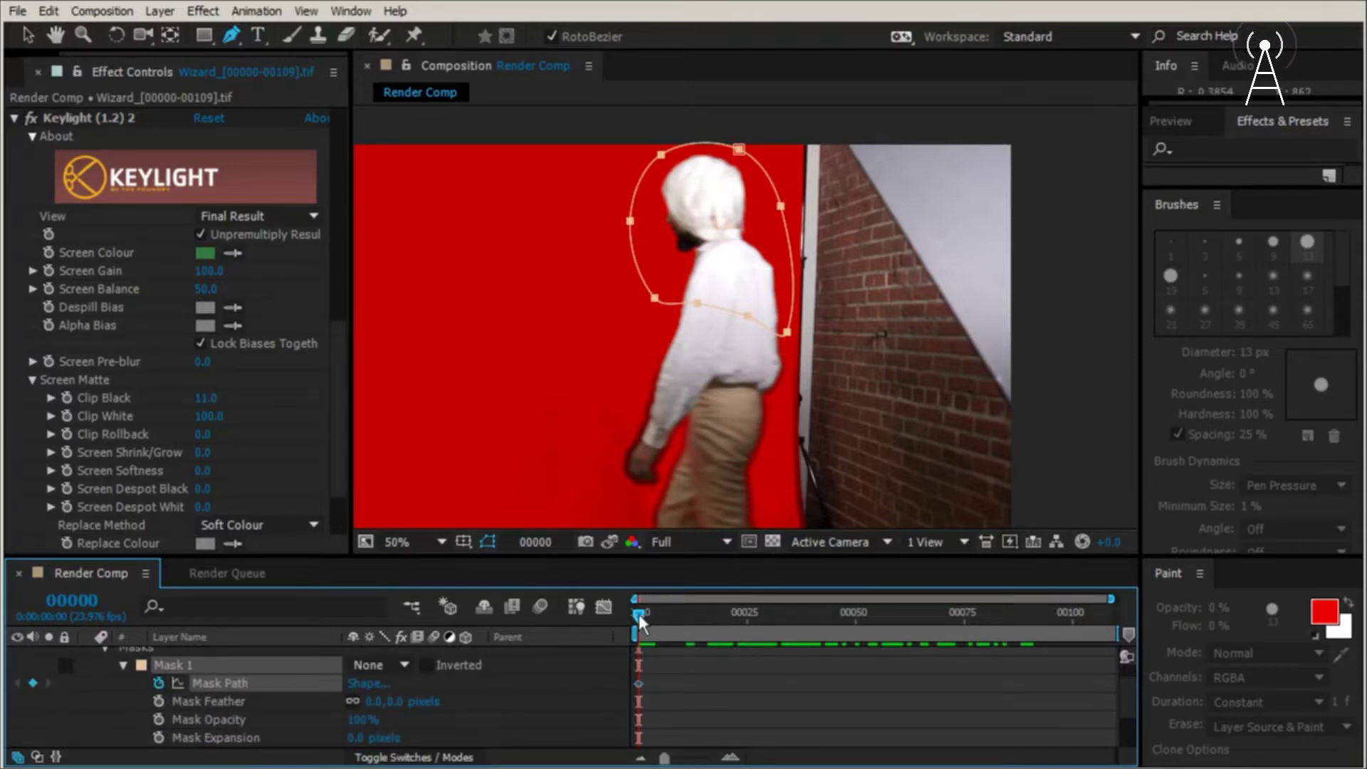
At frame 25, move the whole mask so it surrounds the wizard's head and shoulders
left_click_drag(638, 614, 747, 615)
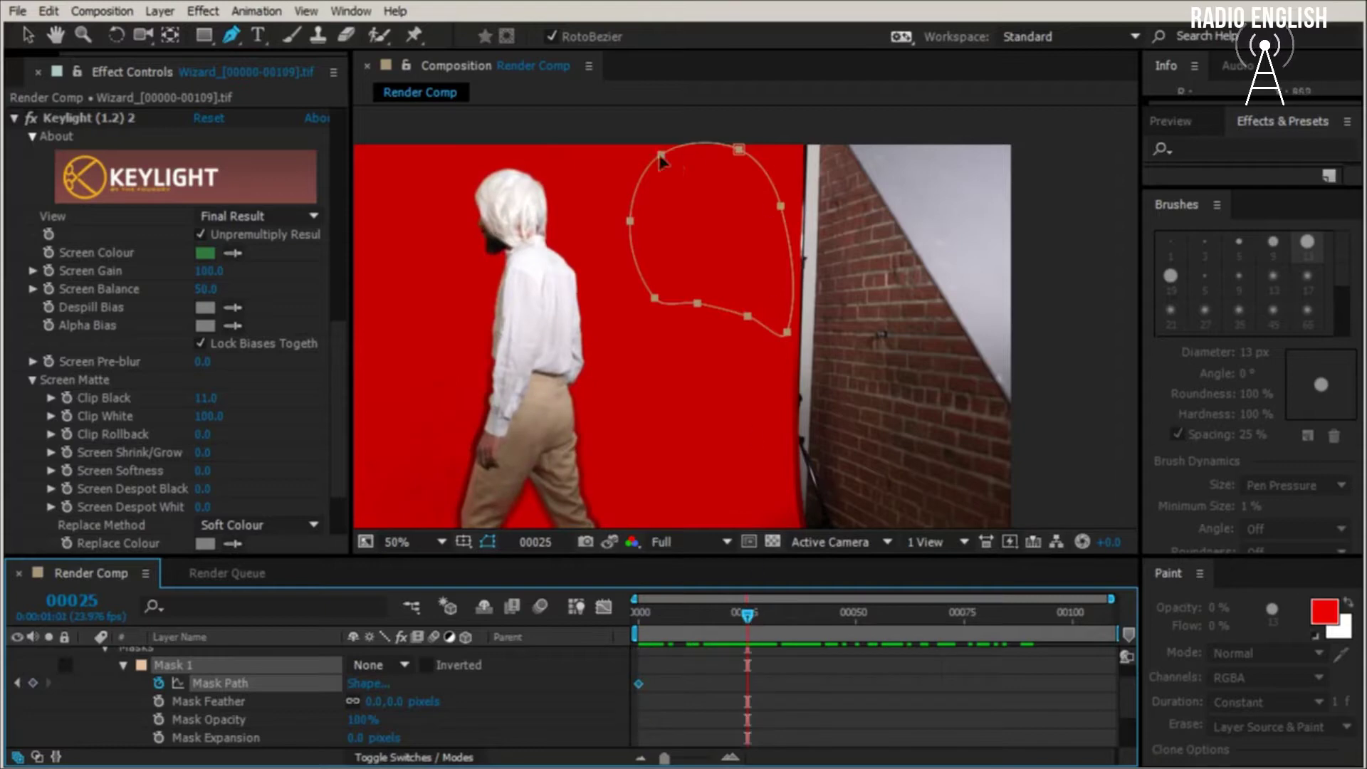
key("v")
double_click(661, 160)
left_click_drag(657, 161, 466, 165)
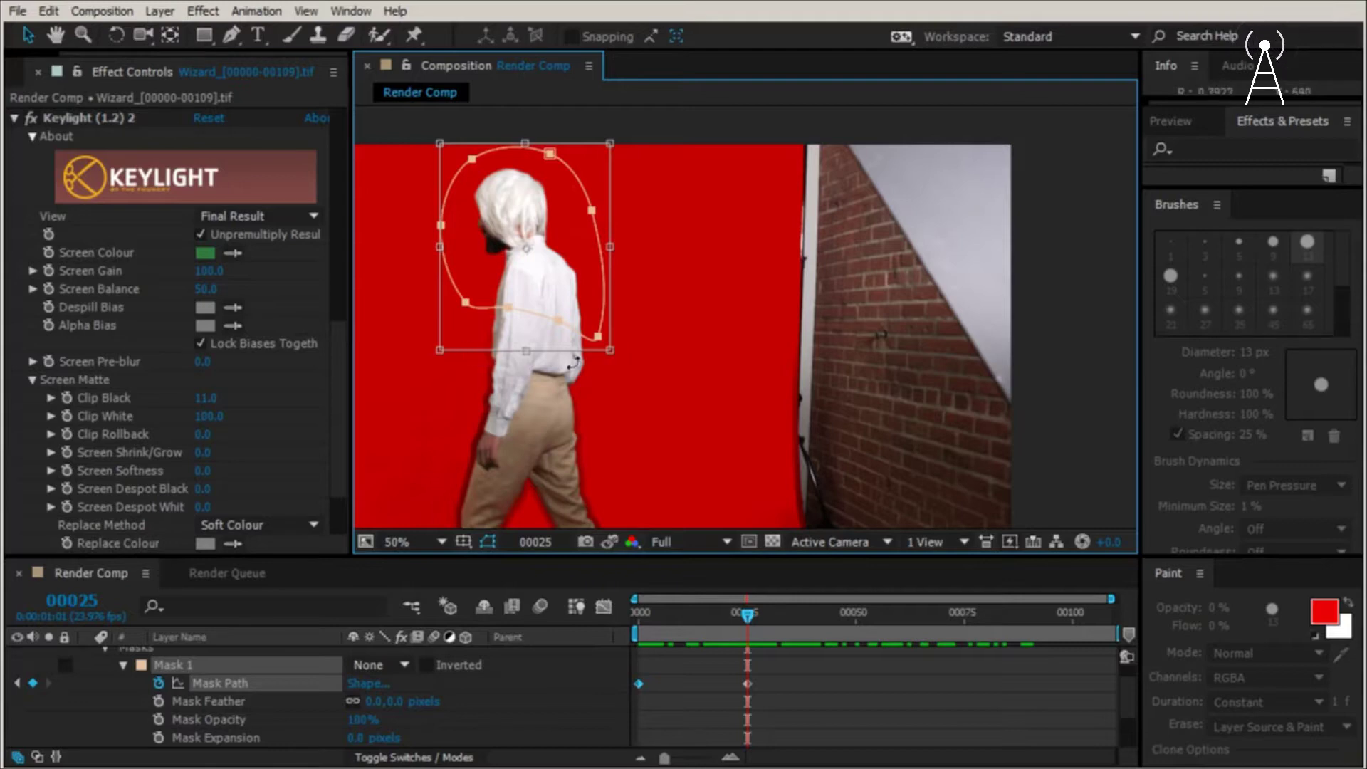
Pull only the mask's lowest point behind the wizard's back slightly downward at frame 25
key("period")
key("period")
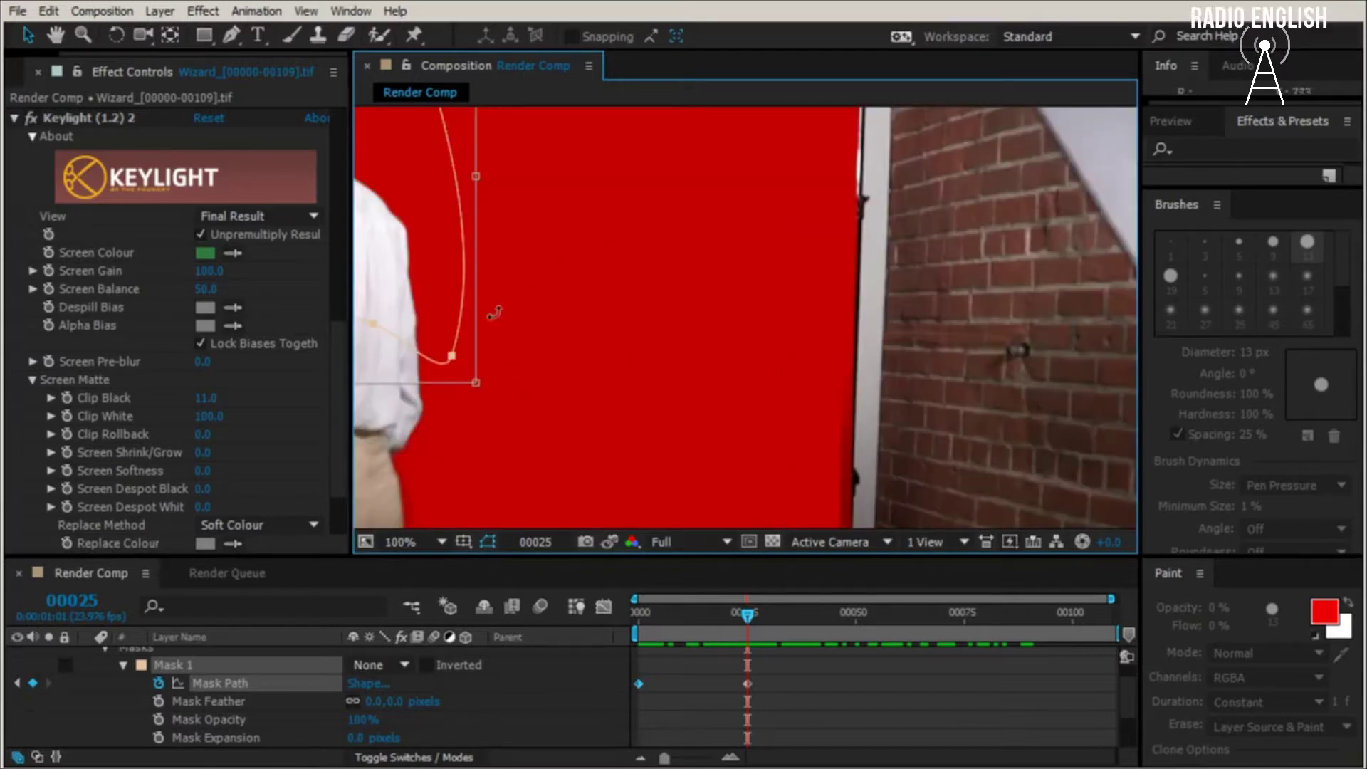
left_click_drag(493, 314, 682, 416)
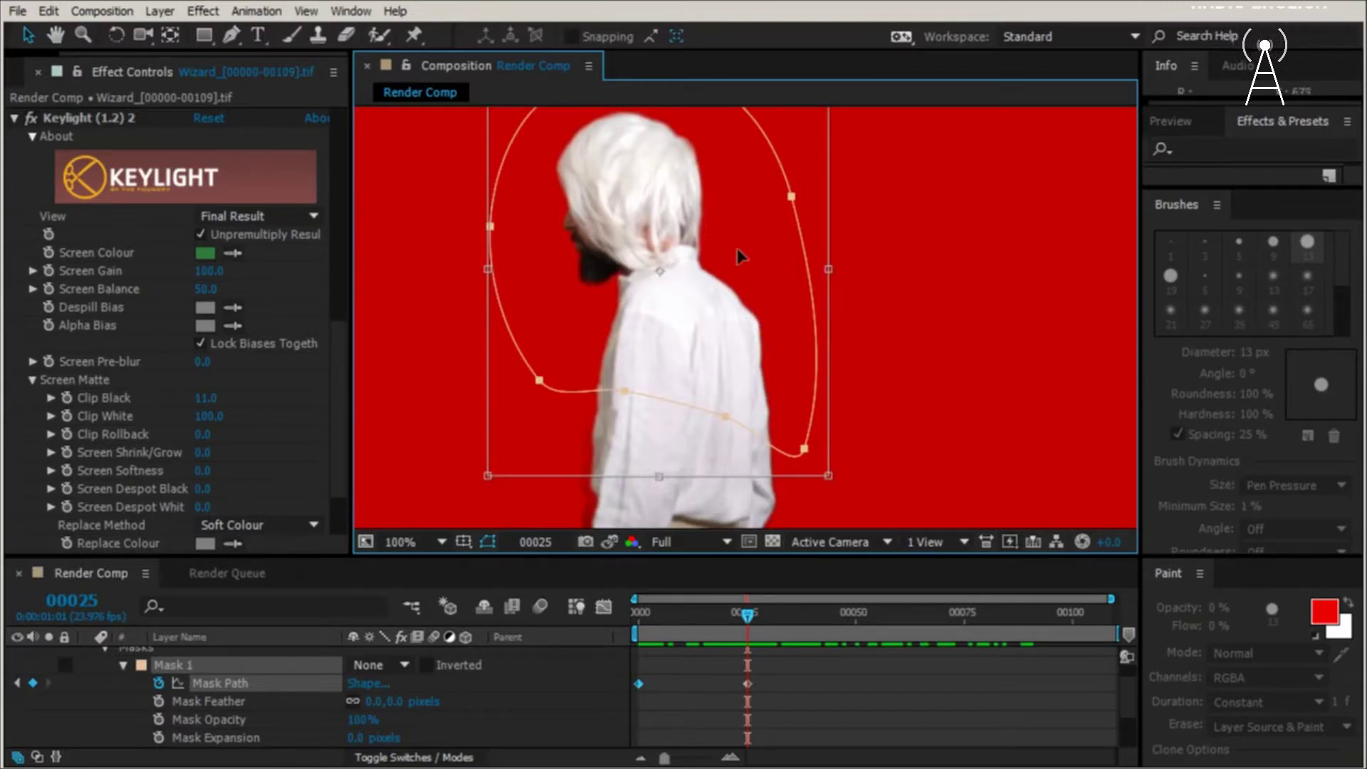
left_click(130, 695)
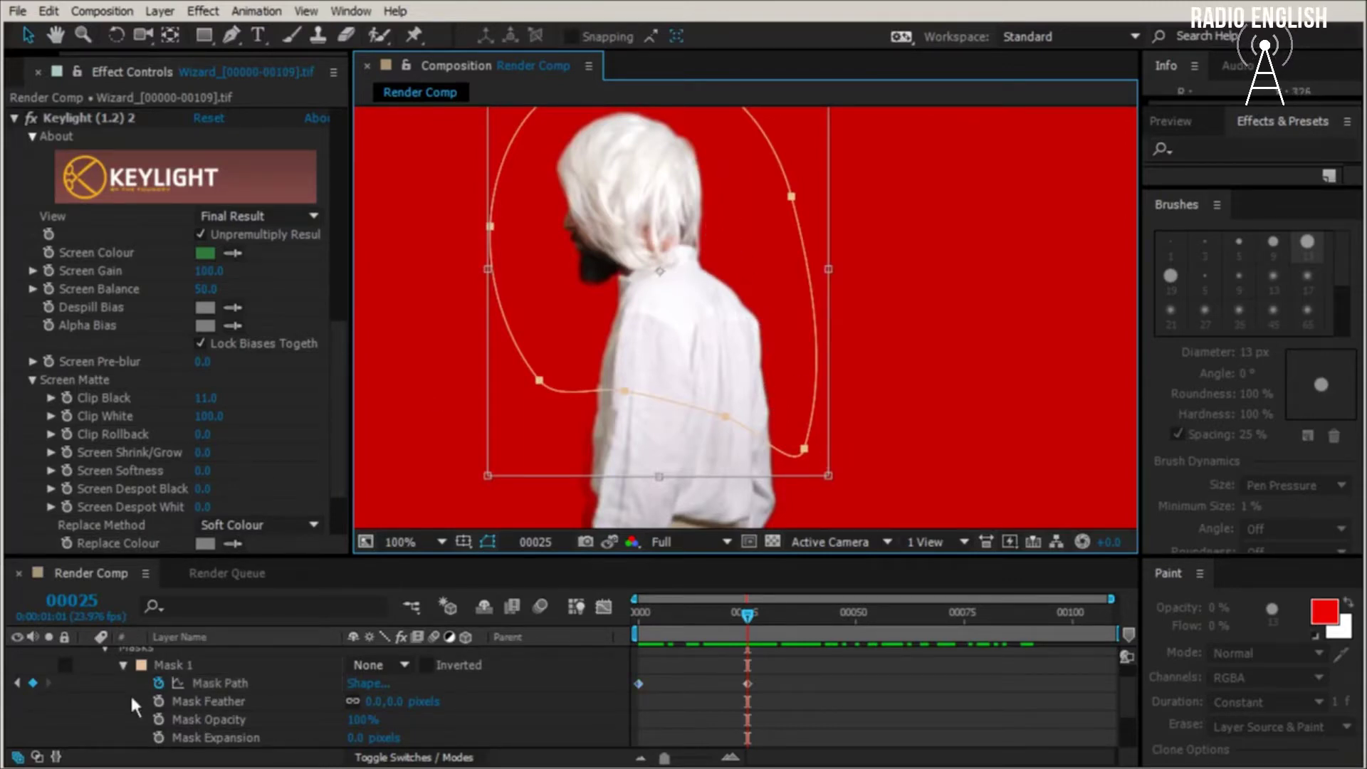
left_click(200, 686)
left_click(885, 421)
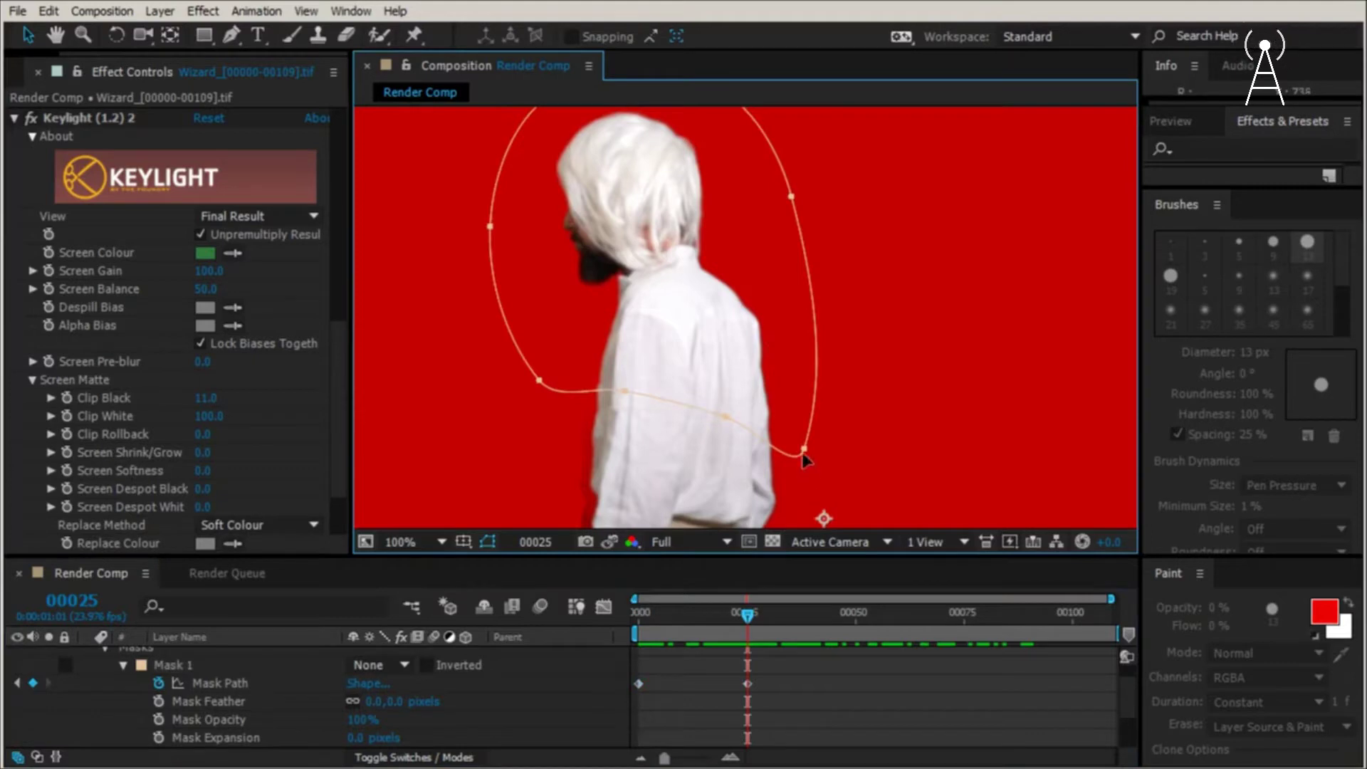
left_click_drag(803, 453, 811, 488)
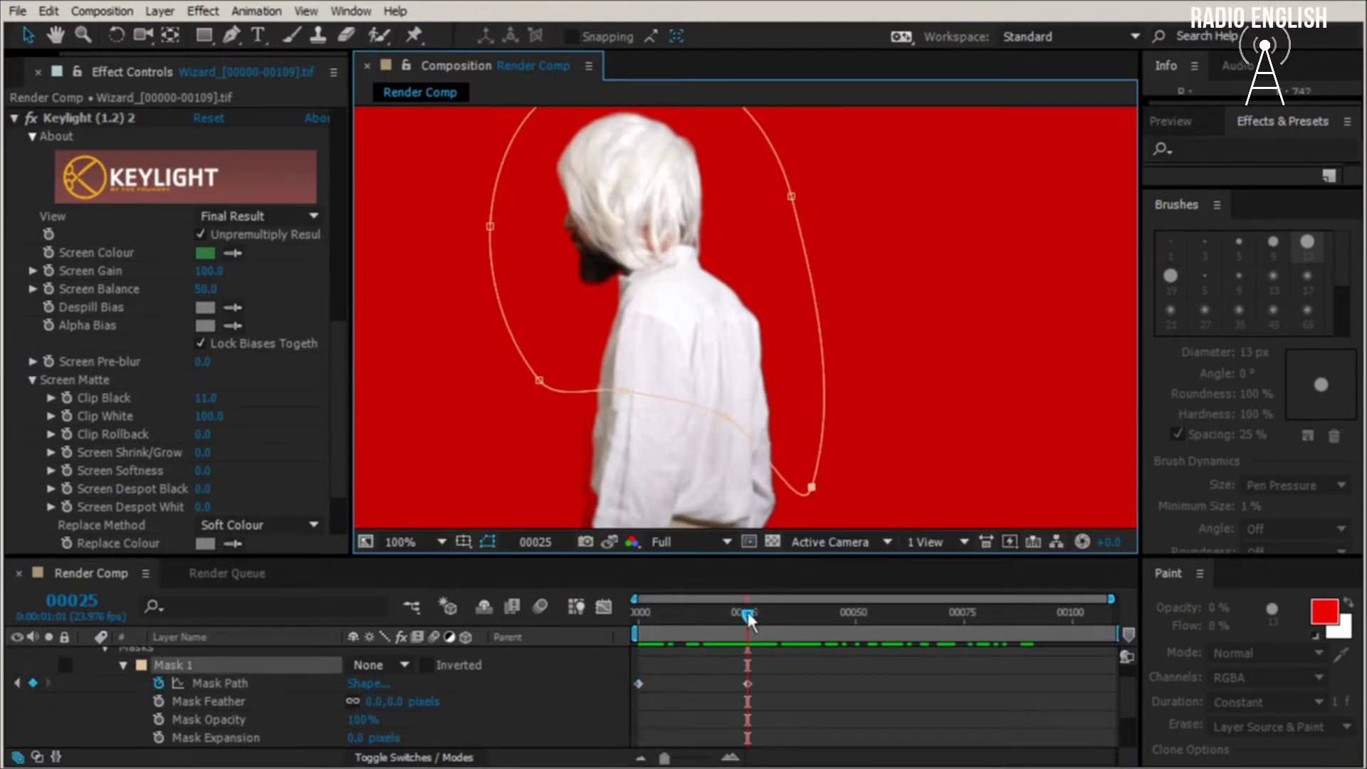
At frame 42, pull the two mask points on the wand-arm side outward to clear the wizard's flying hair
left_click_drag(748, 614, 826, 648)
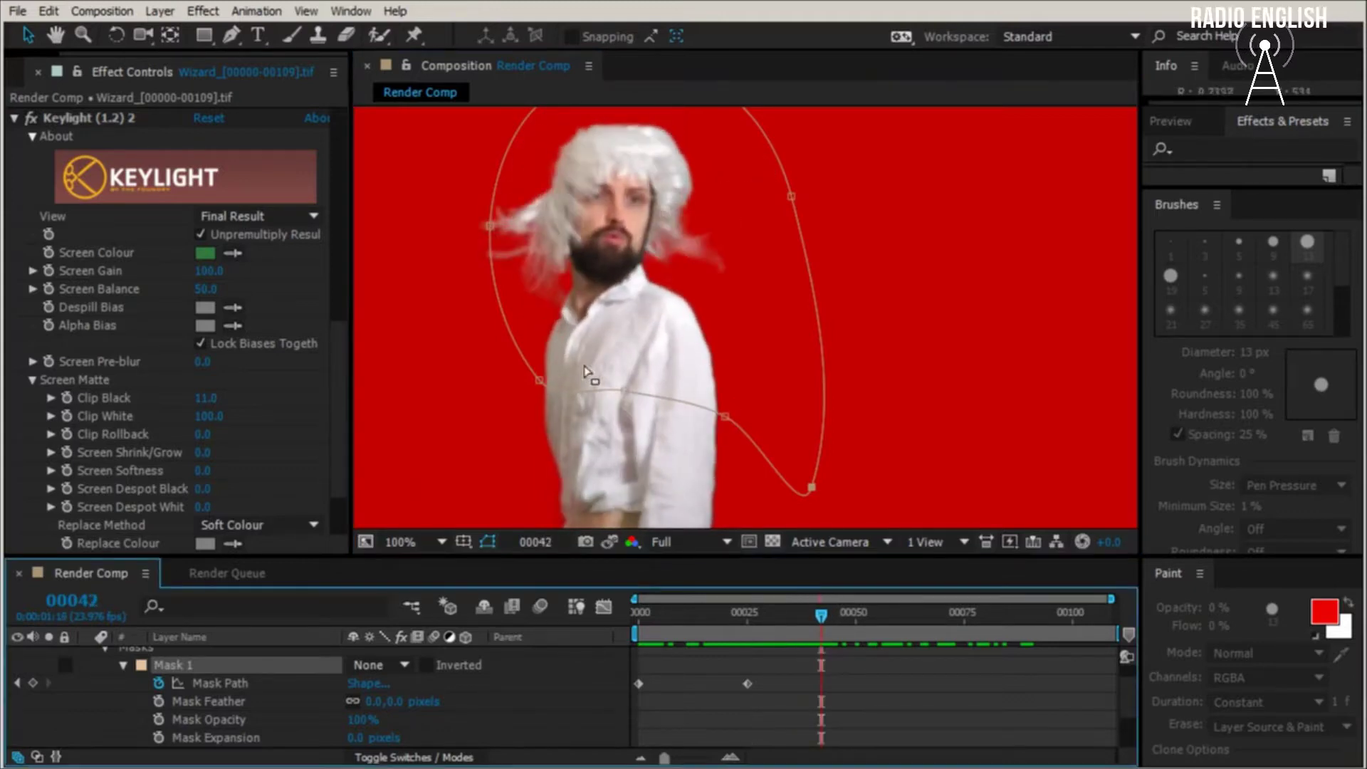
left_click_drag(540, 380, 470, 363)
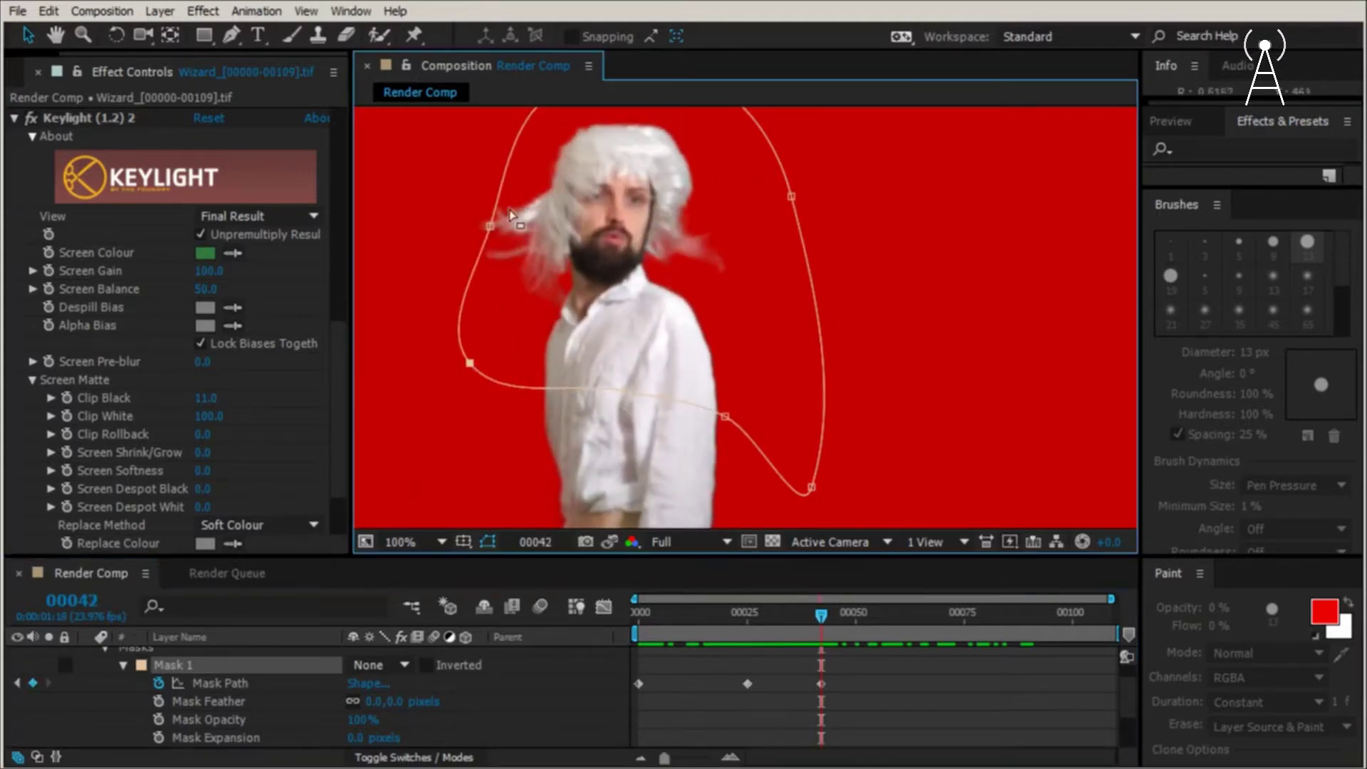
left_click_drag(487, 228, 405, 217)
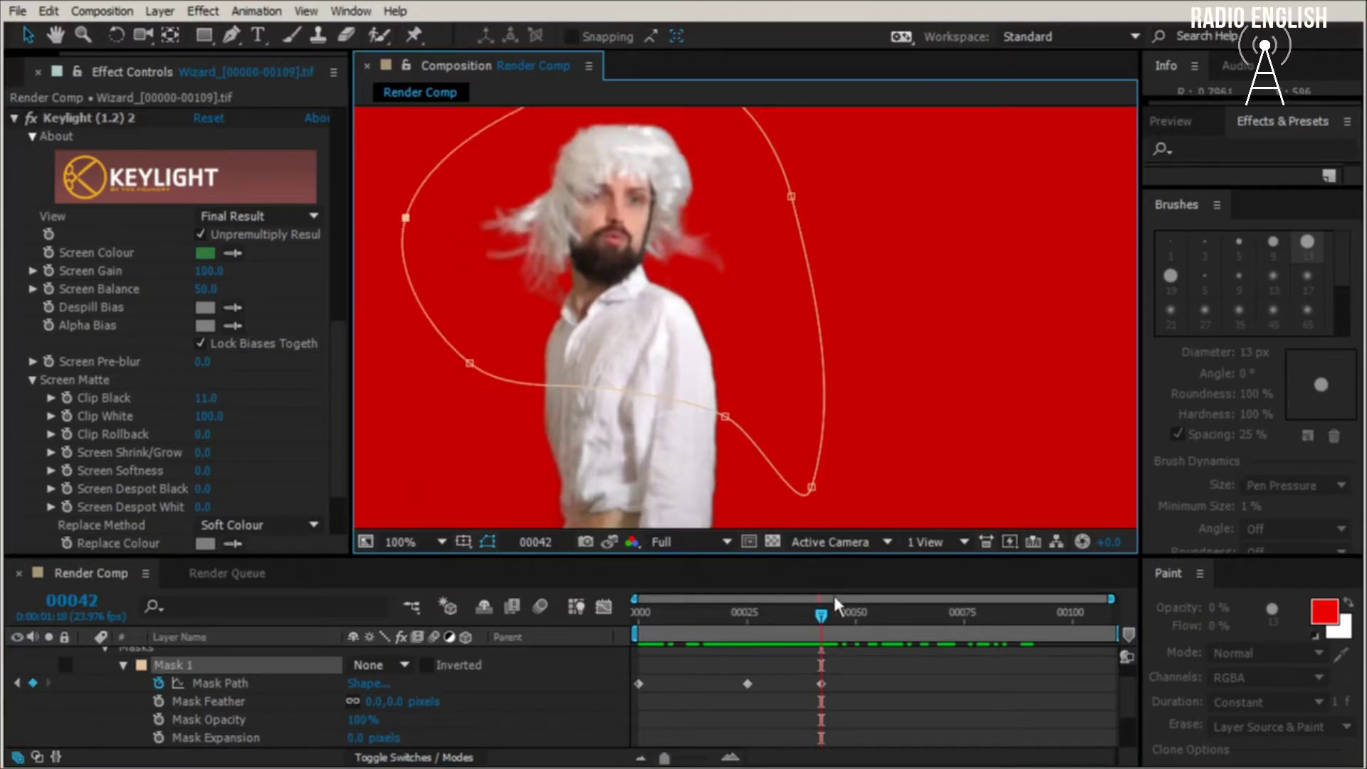
At frame 41, set the second Keylight's Clip Black to 24 and preview the animated mask
mouse_move(821, 614)
left_mouse_down()
mouse_move(768, 621)
mouse_move(814, 638)
left_mouse_up()
left_click(815, 638)
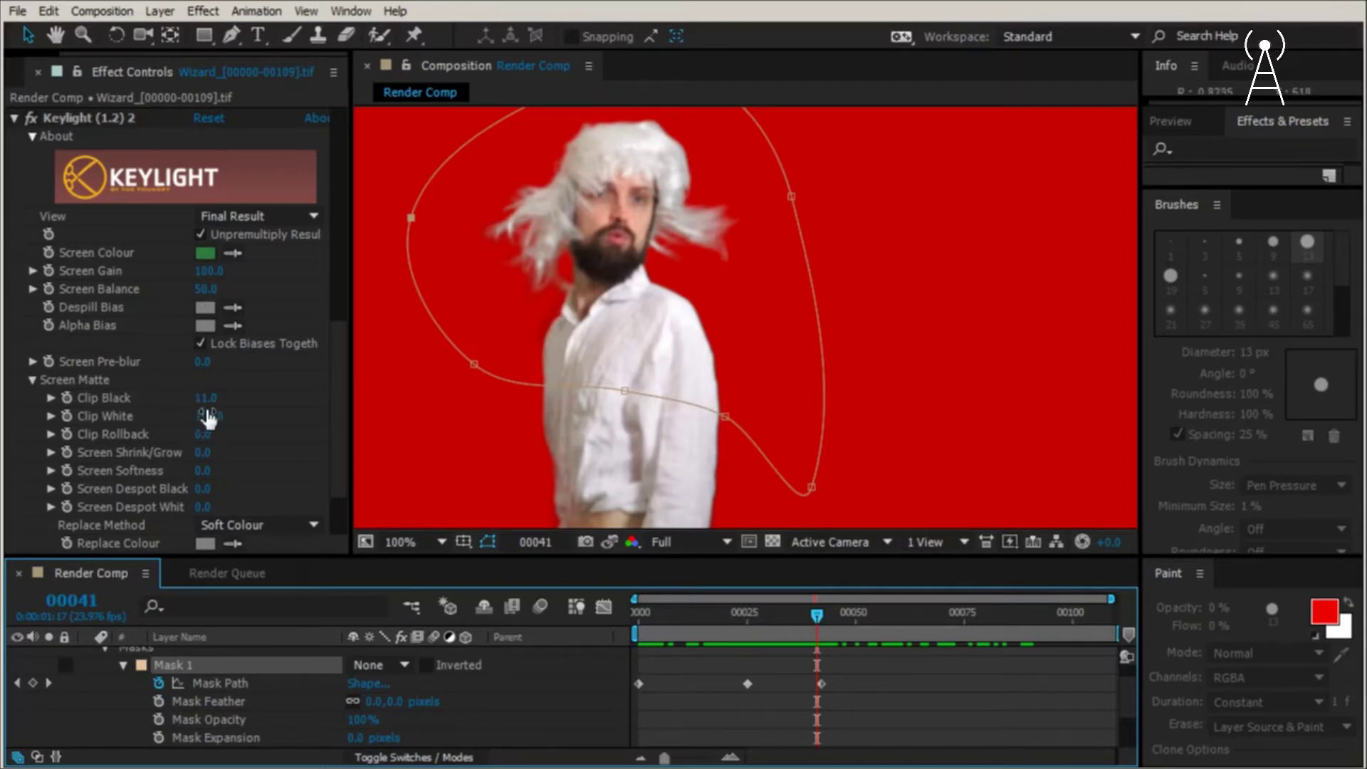
left_click_drag(208, 399, 254, 397)
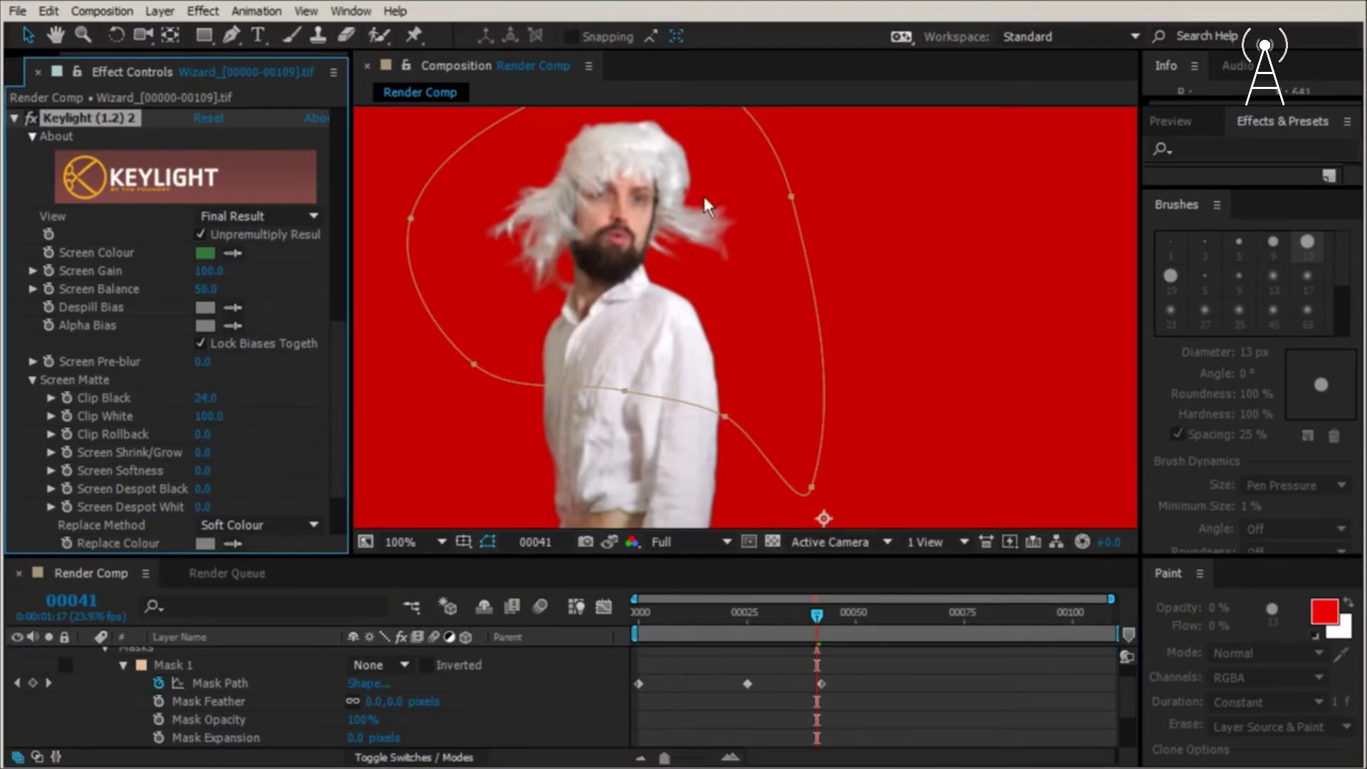
key("space")
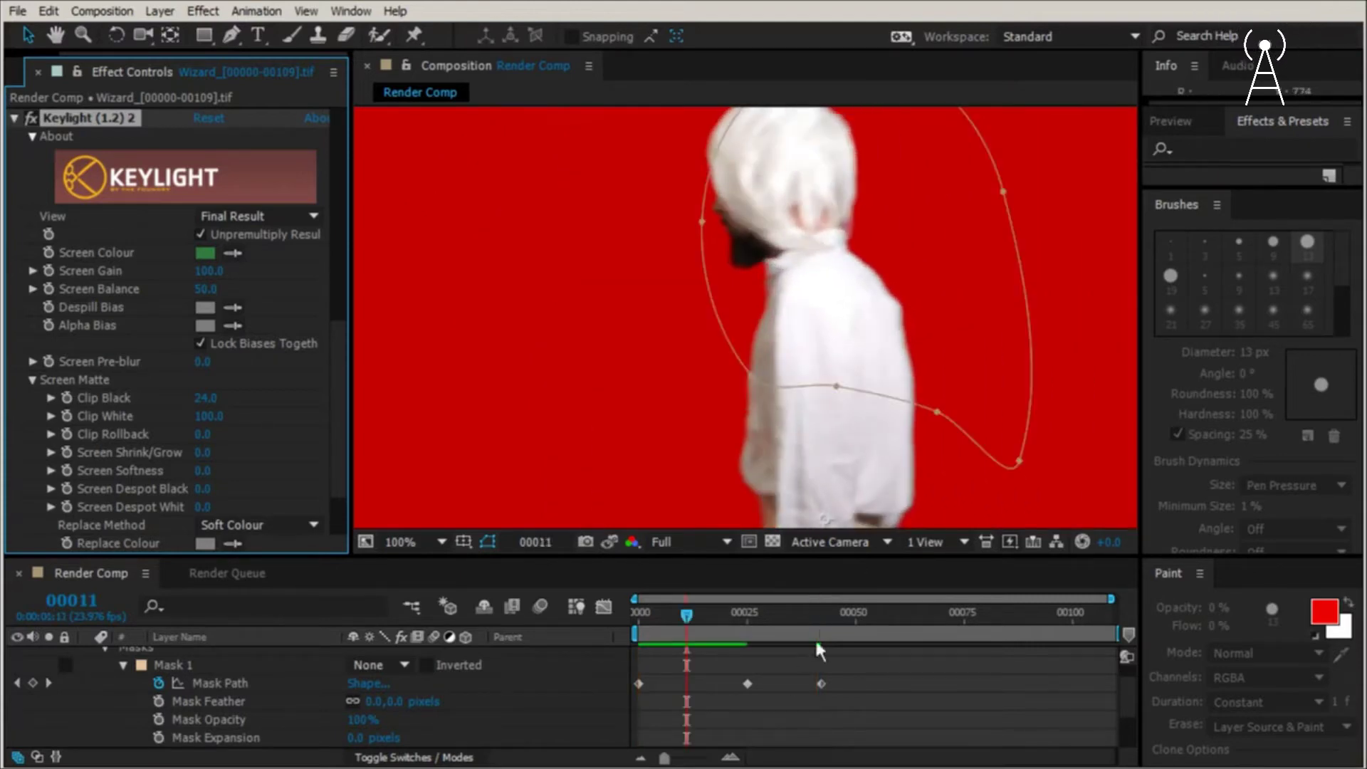
At frame 70, move the whole mask over the wizard's head and raised hand
left_click(813, 615)
left_click_drag(814, 615, 942, 627)
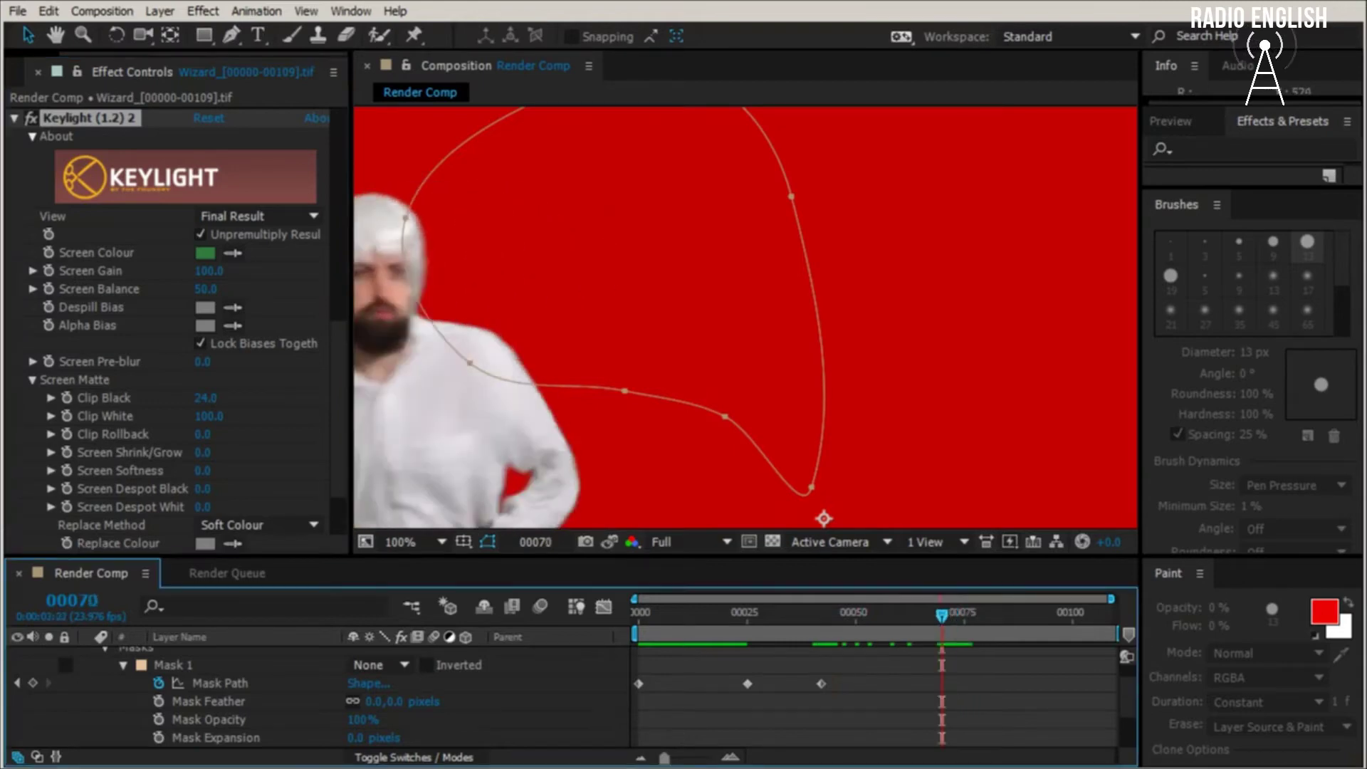
scroll(715, 289, "down", 2)
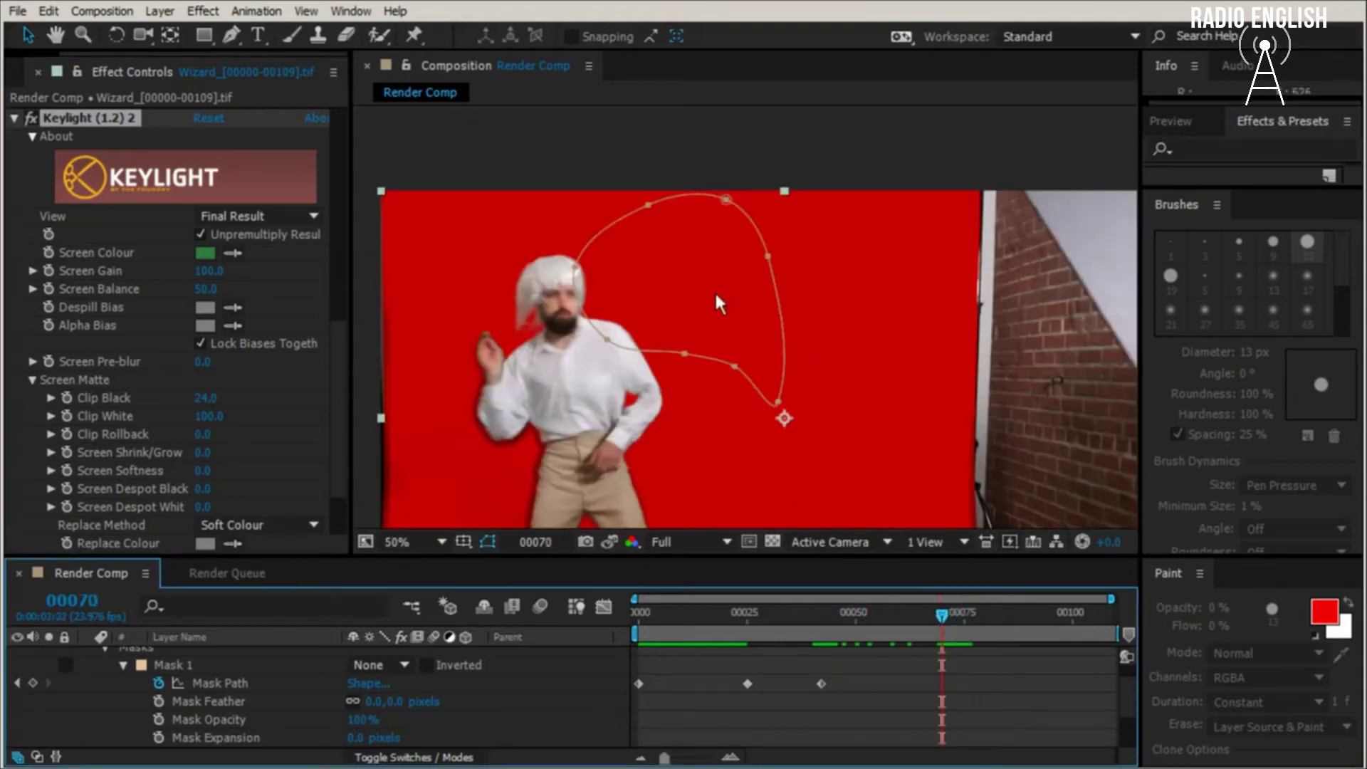
double_click(646, 208)
left_click_drag(650, 207, 537, 233)
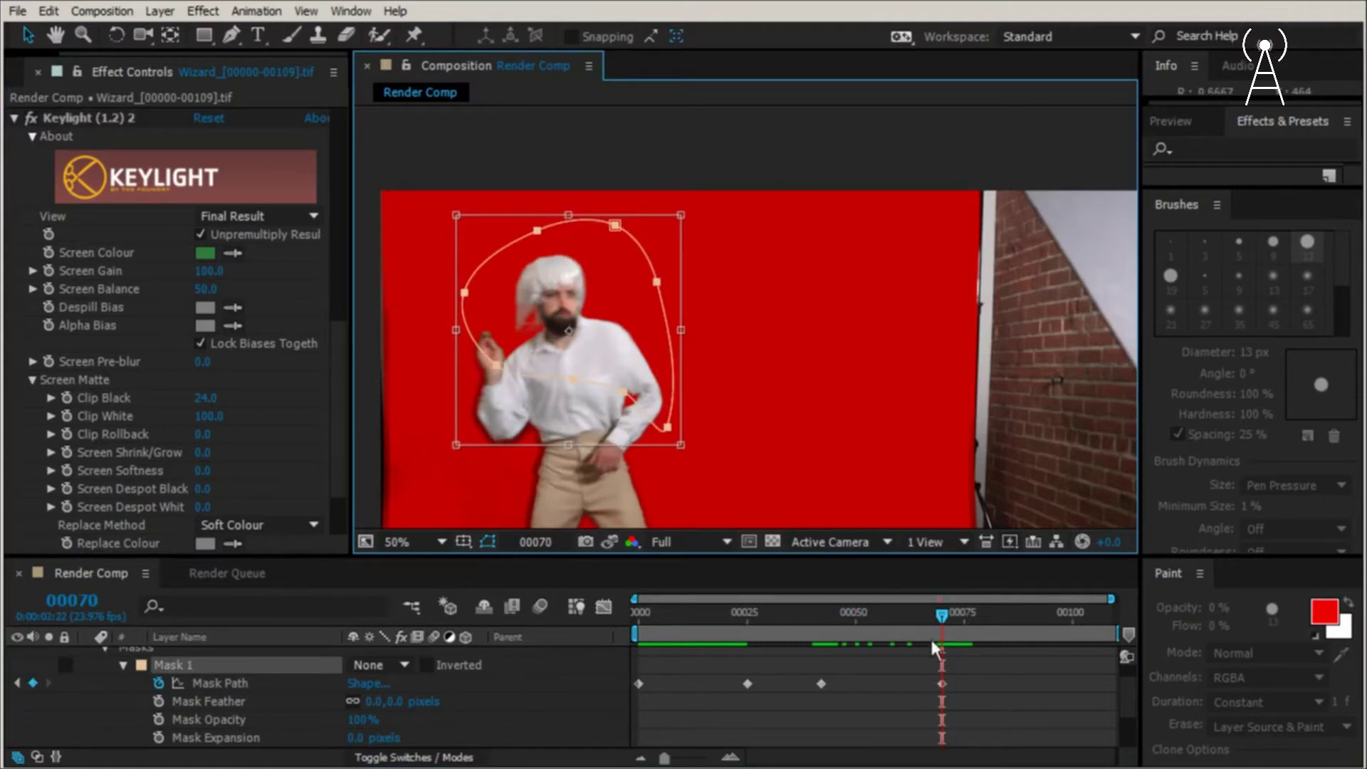
At frame 71, lower the mask's bottom point beside the wizard's hip
left_click_drag(916, 622, 946, 617)
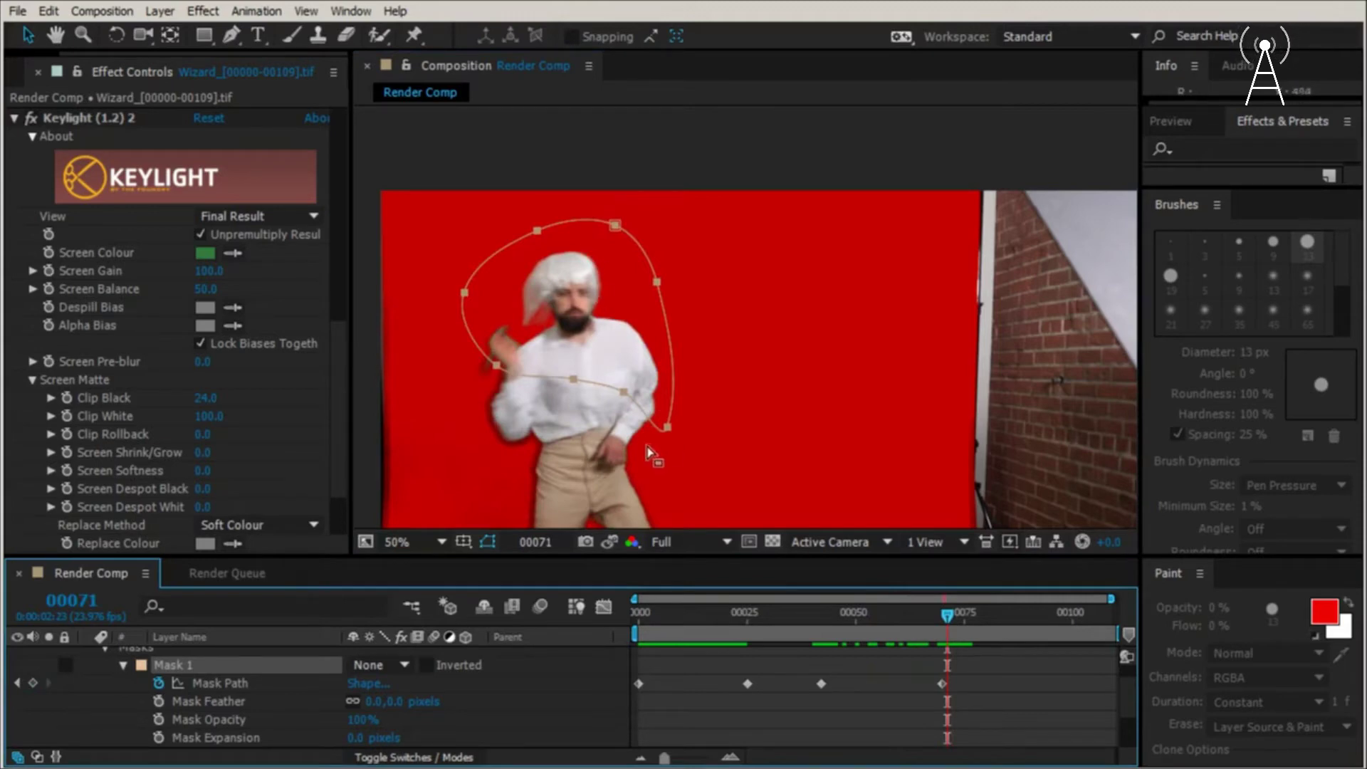
left_click(631, 387)
left_click_drag(624, 388, 670, 440)
At frame 88, reshape the mask to enclose the head, outstretched arm and wand, tucking its lower points up behind the shoulder
left_click_drag(949, 617, 1021, 623)
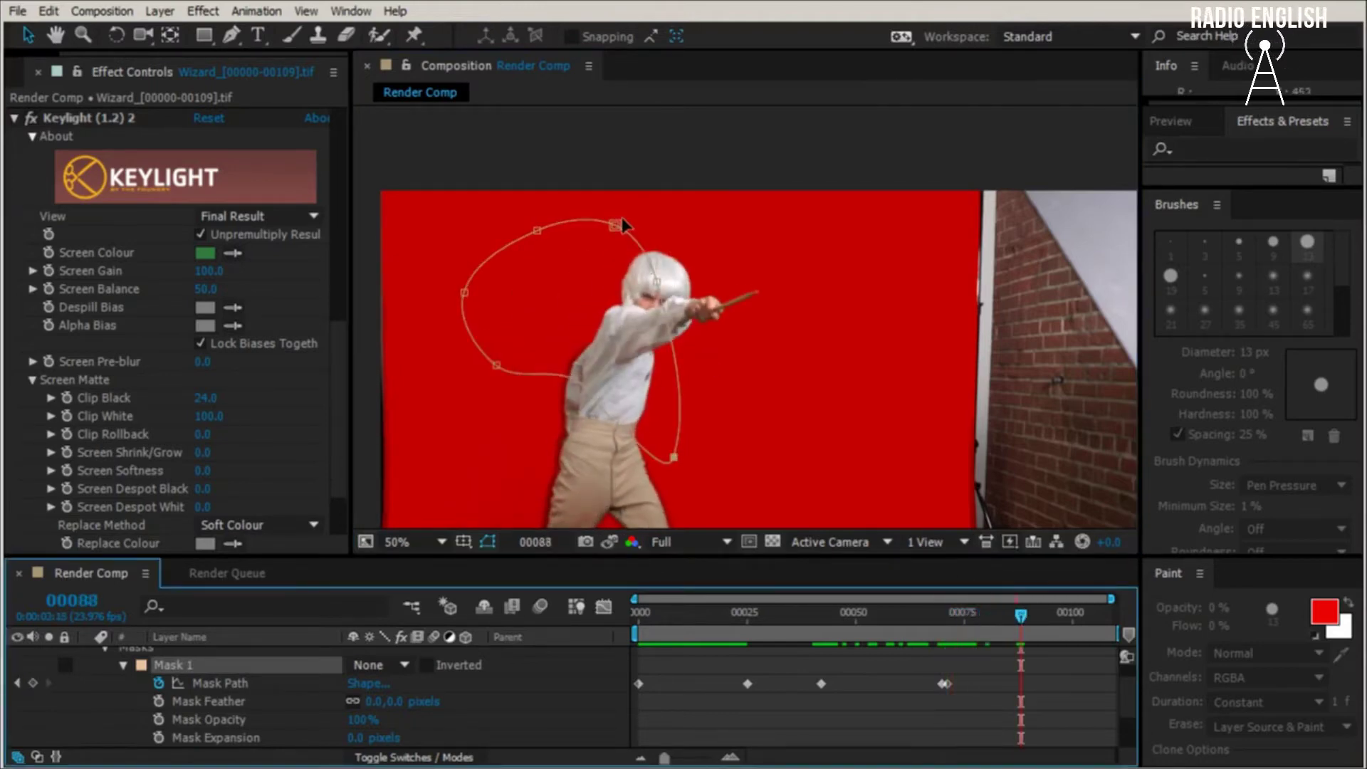
left_click_drag(617, 225, 734, 252)
left_click_drag(664, 283, 791, 320)
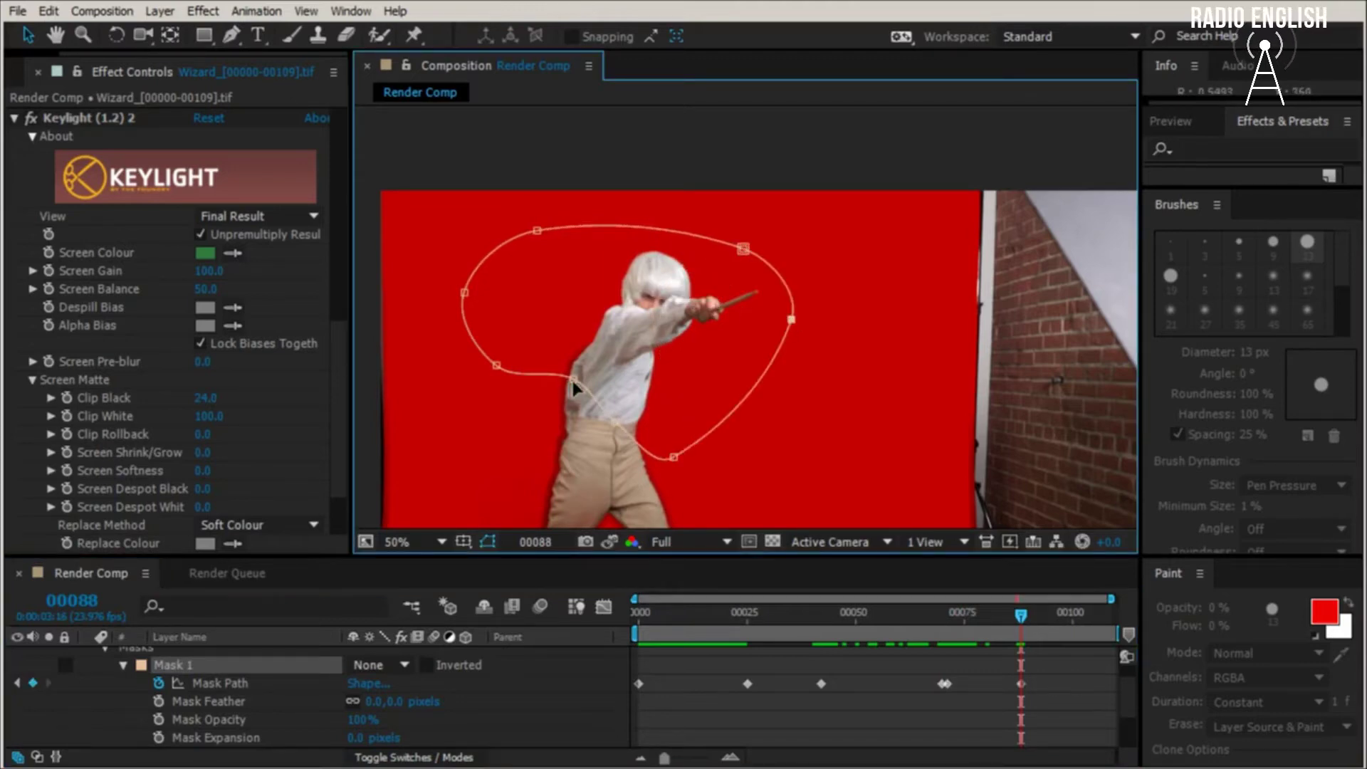
left_click_drag(574, 381, 608, 335)
left_click_drag(496, 366, 520, 295)
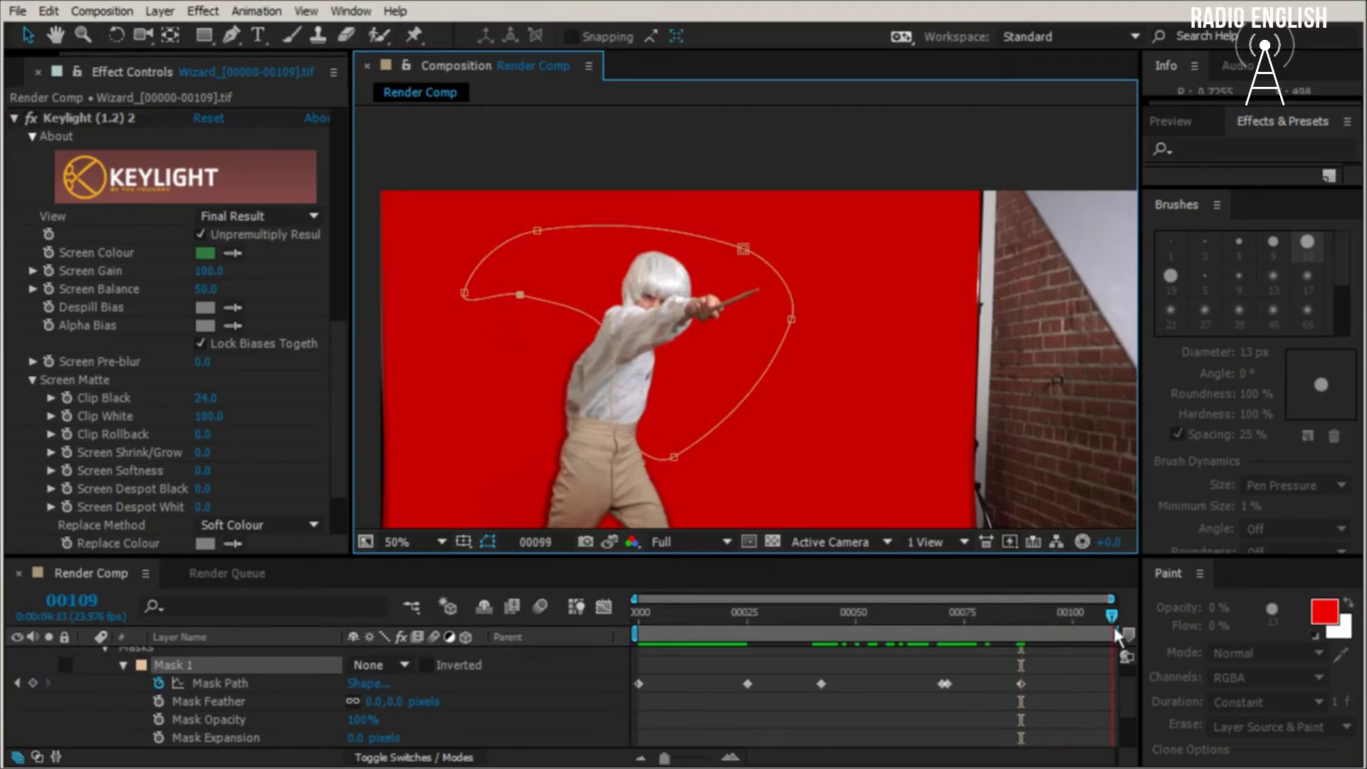
Check the mask's motion back to frame 58, set Mask 1's mode to Add, and preview the masked result
left_click_drag(1112, 622, 881, 640)
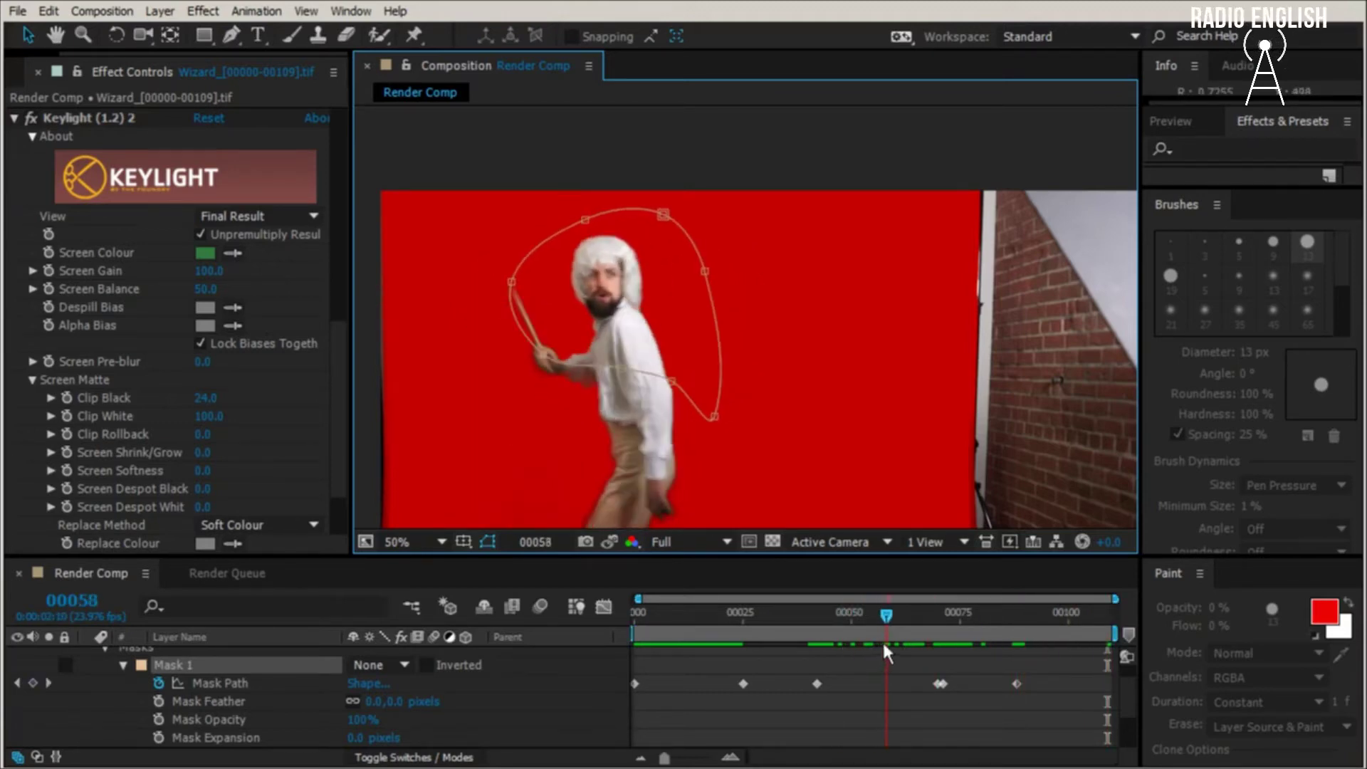
left_click(390, 664)
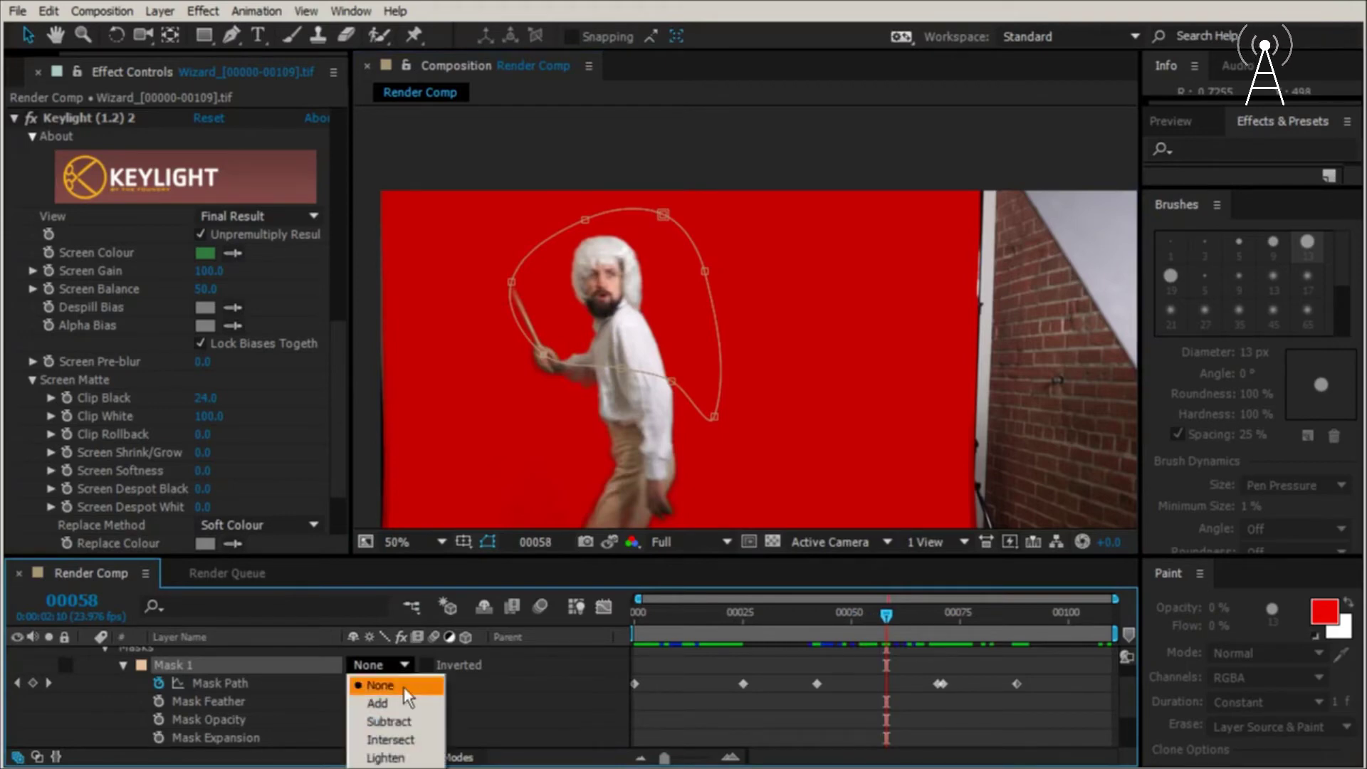
left_click(401, 700)
key("space")
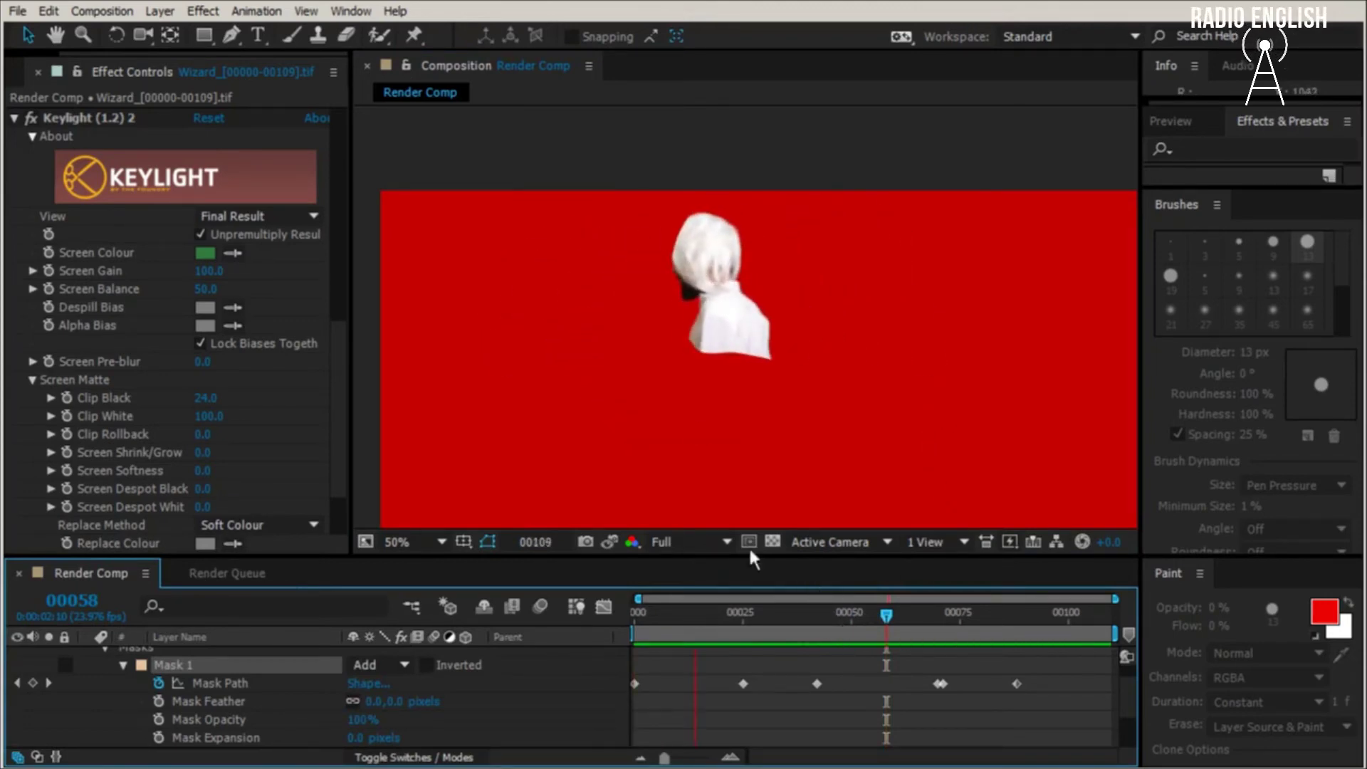
Move the mask's upper-left point outward near frame 63, and pull its right point out past the wand tip at frame 81
key("space")
left_click(753, 612)
left_click_drag(753, 613, 917, 611)
left_click_drag(567, 225, 526, 208)
left_click_drag(922, 606, 993, 615)
left_click_drag(735, 306, 825, 307)
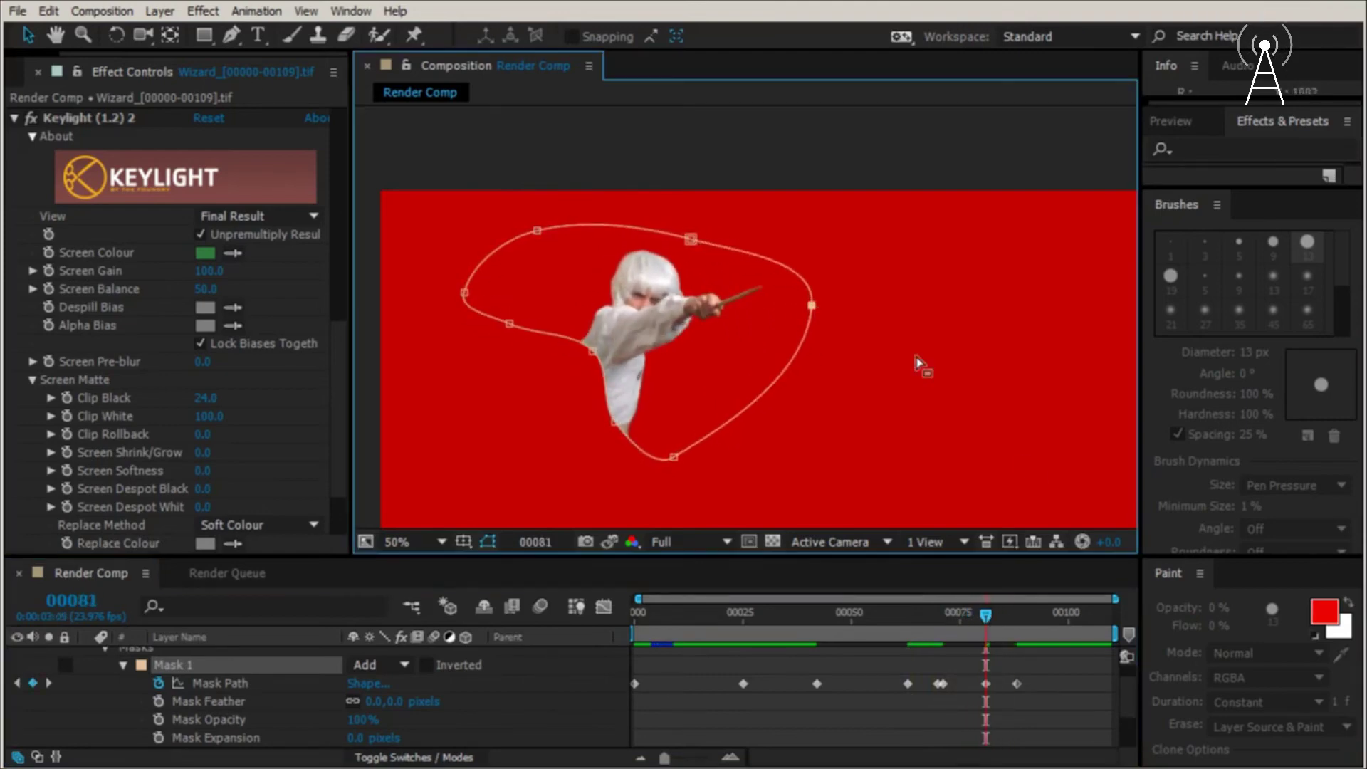
At frame 12, pull the mask's upper-left and left points away from the wizard's head, and preview the adjusted mask animation
left_click_drag(998, 611, 742, 642)
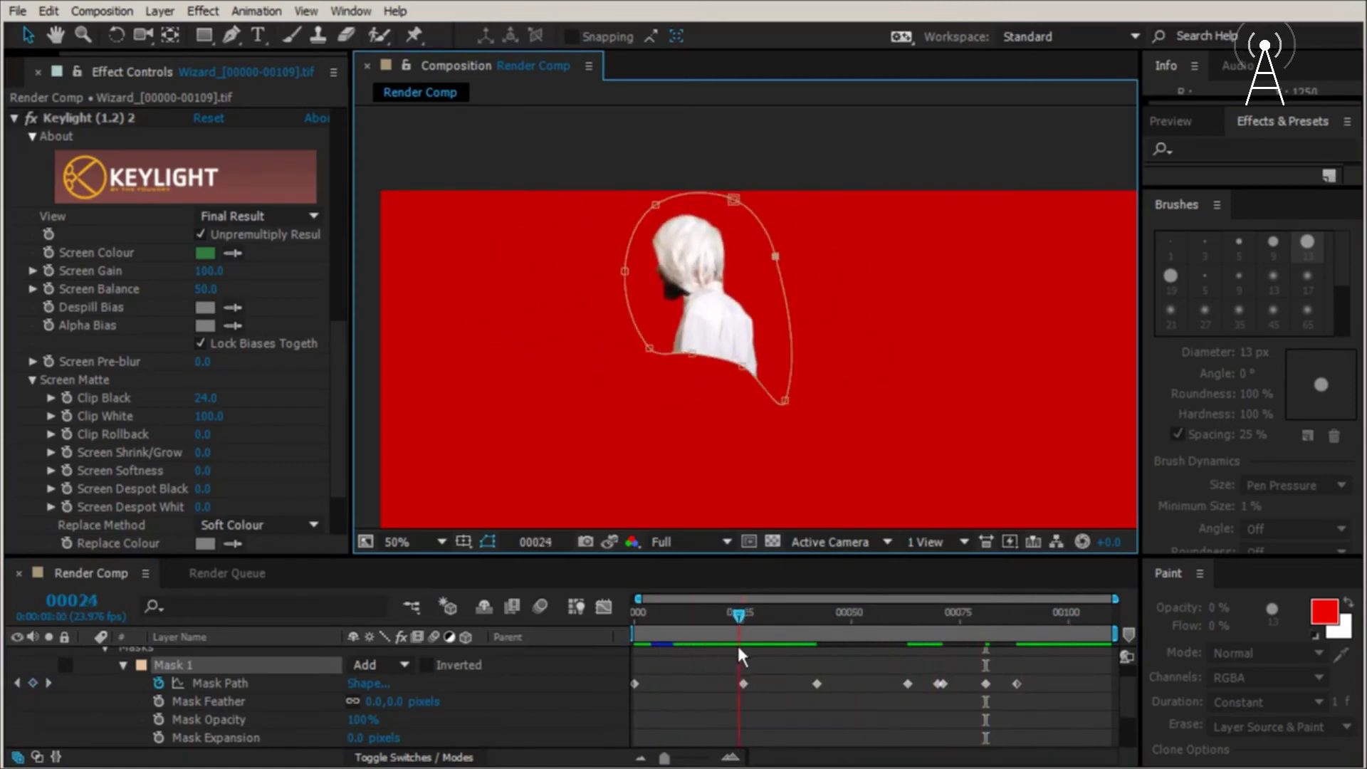
left_click(688, 613)
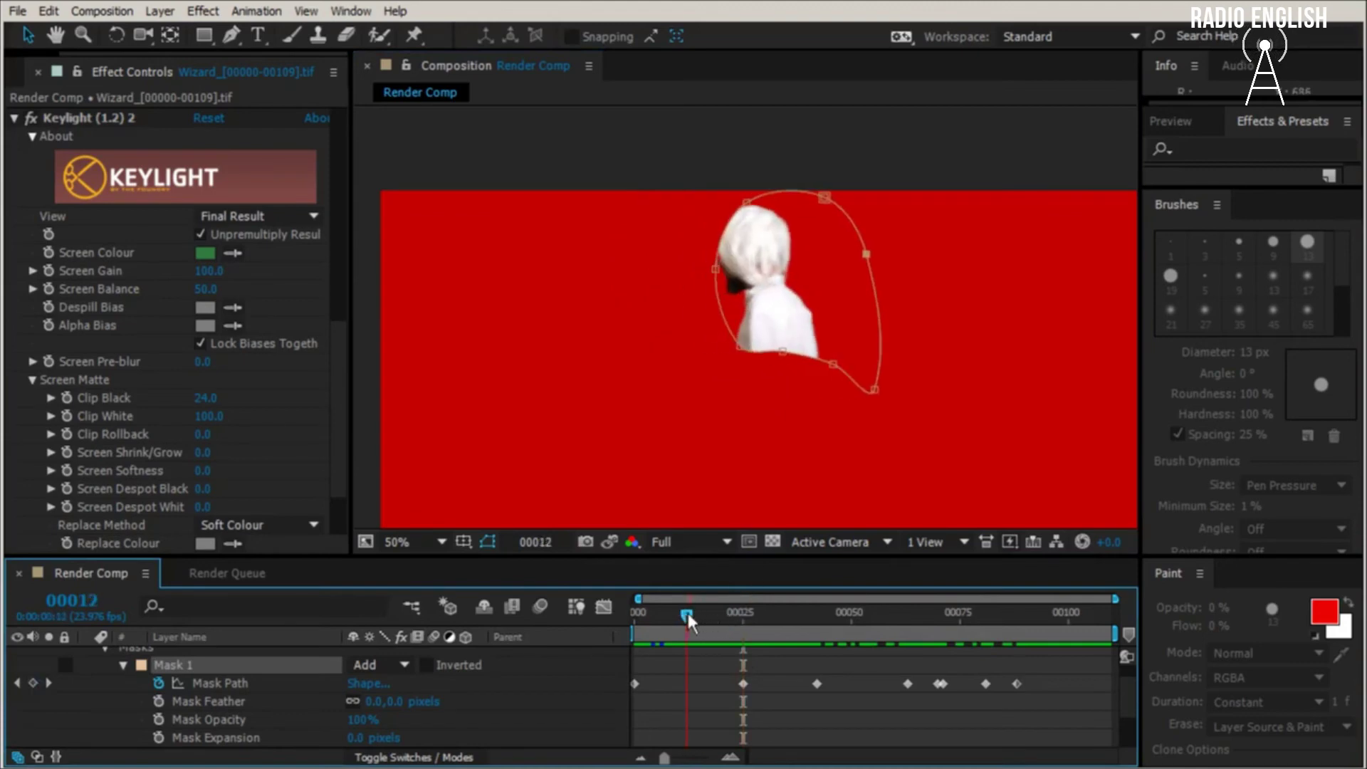
left_click_drag(749, 204, 717, 195)
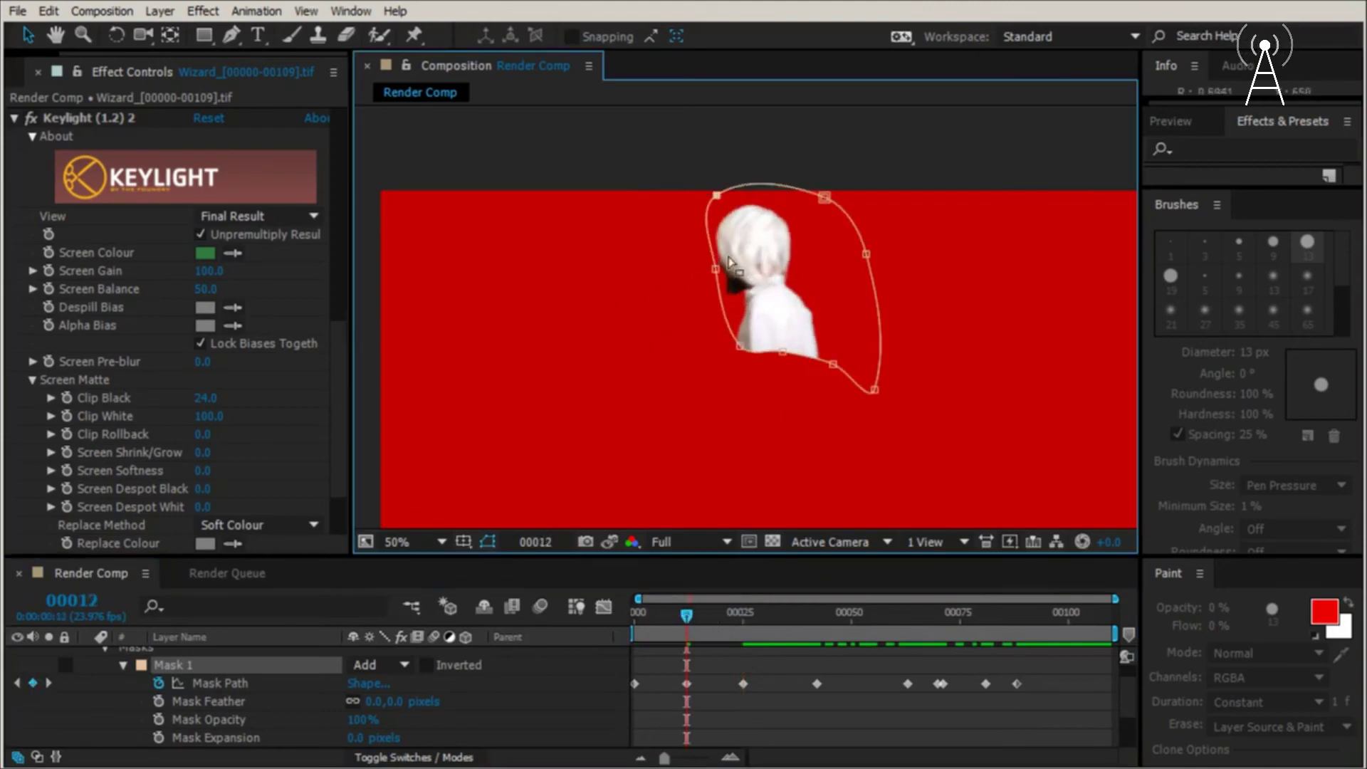
left_click_drag(687, 614, 775, 614)
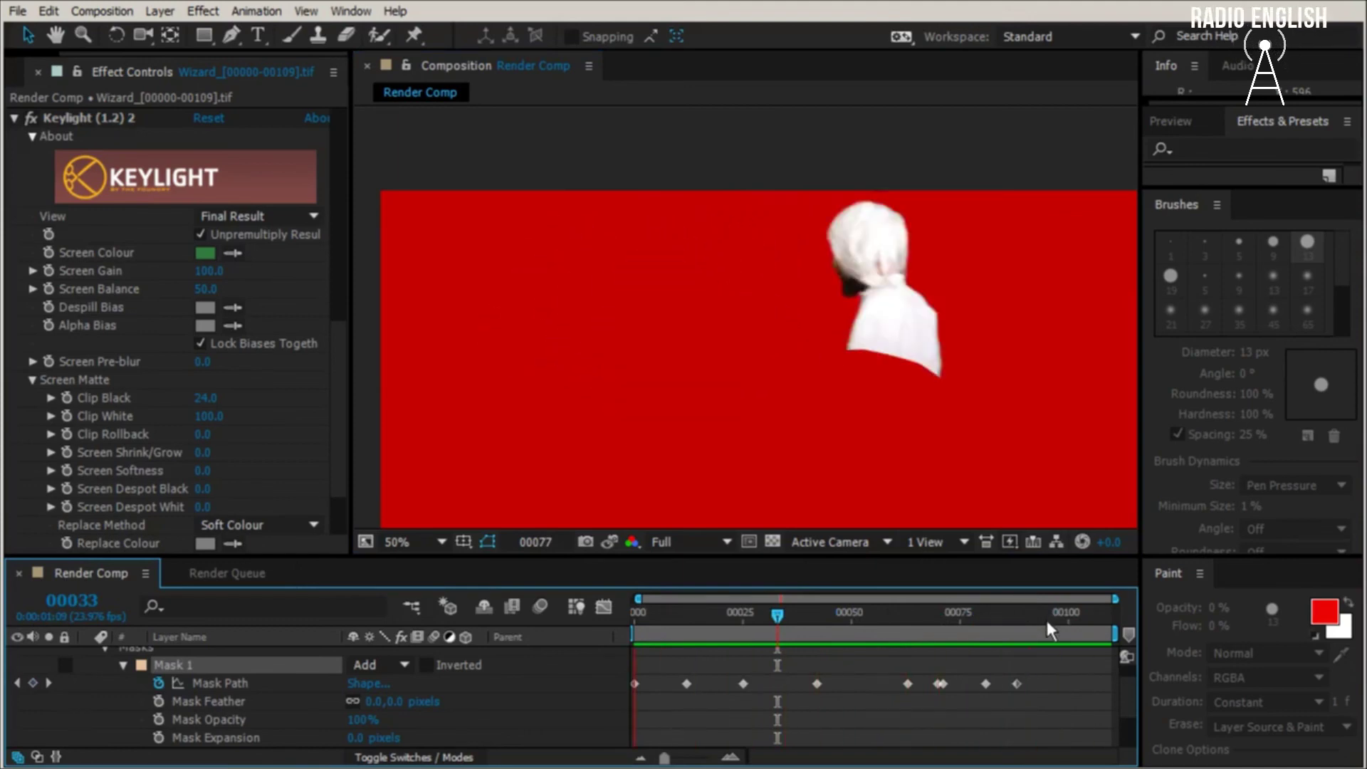
key("space")
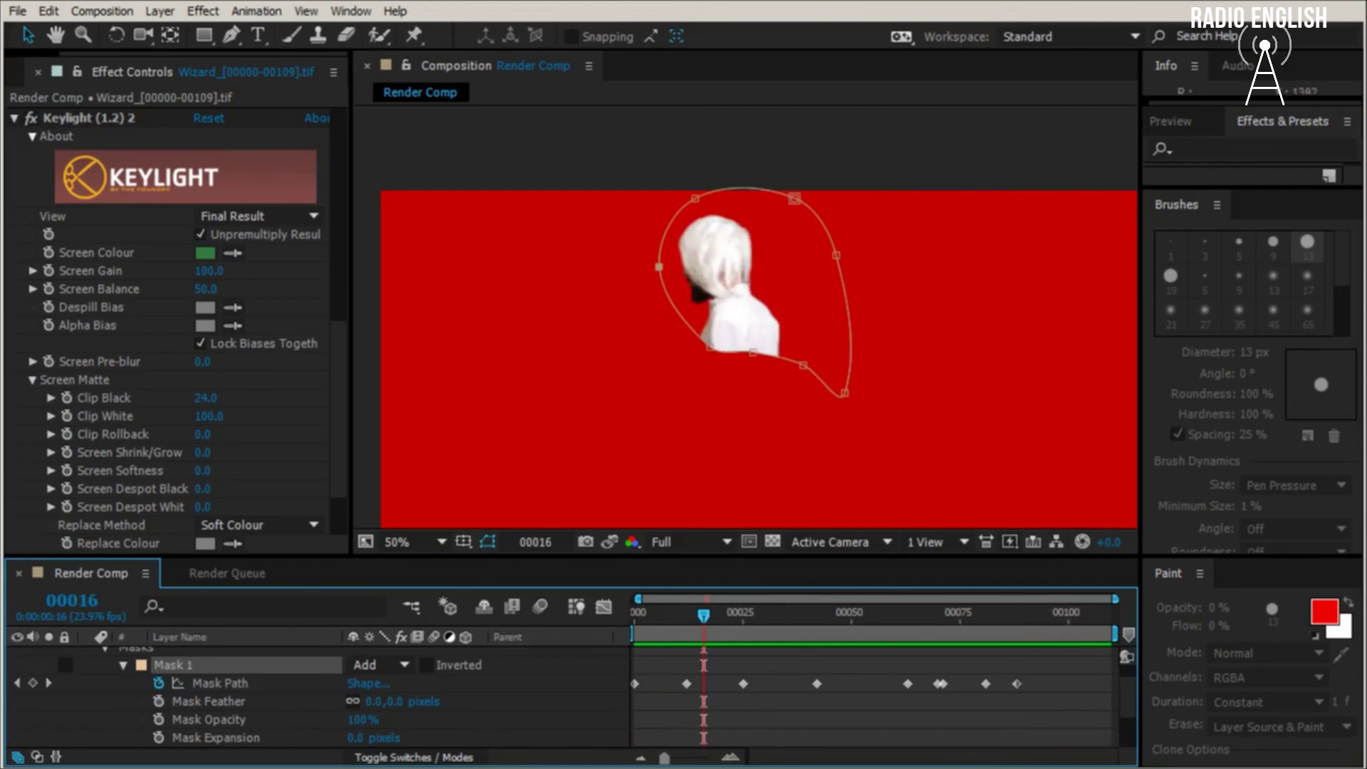